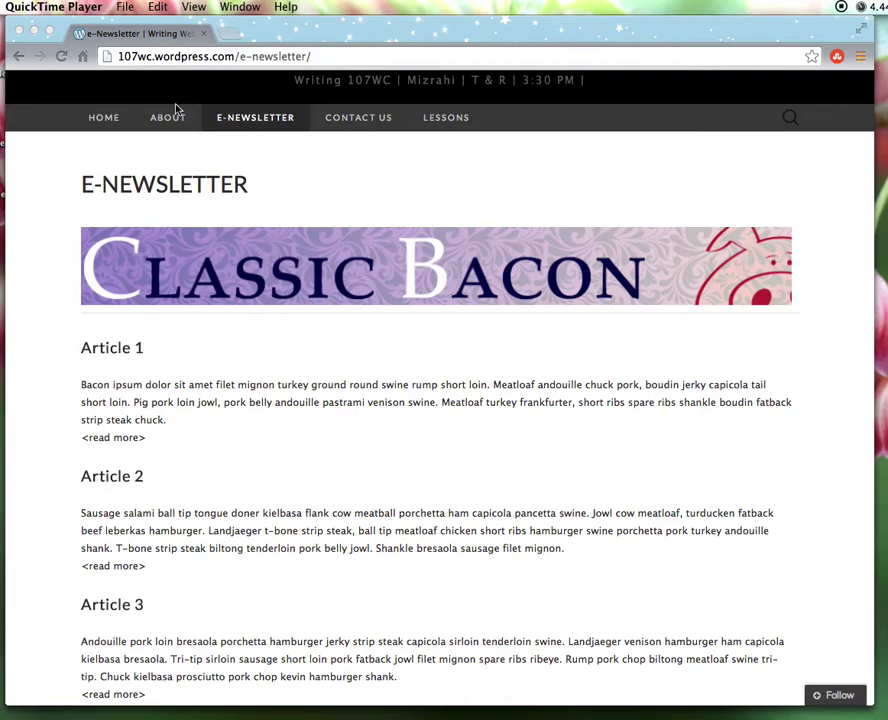
Switch to Firefox and open the post categories page from the WordPress dashboard.
{"action": "left_click", "coordinate": [182, 31]}
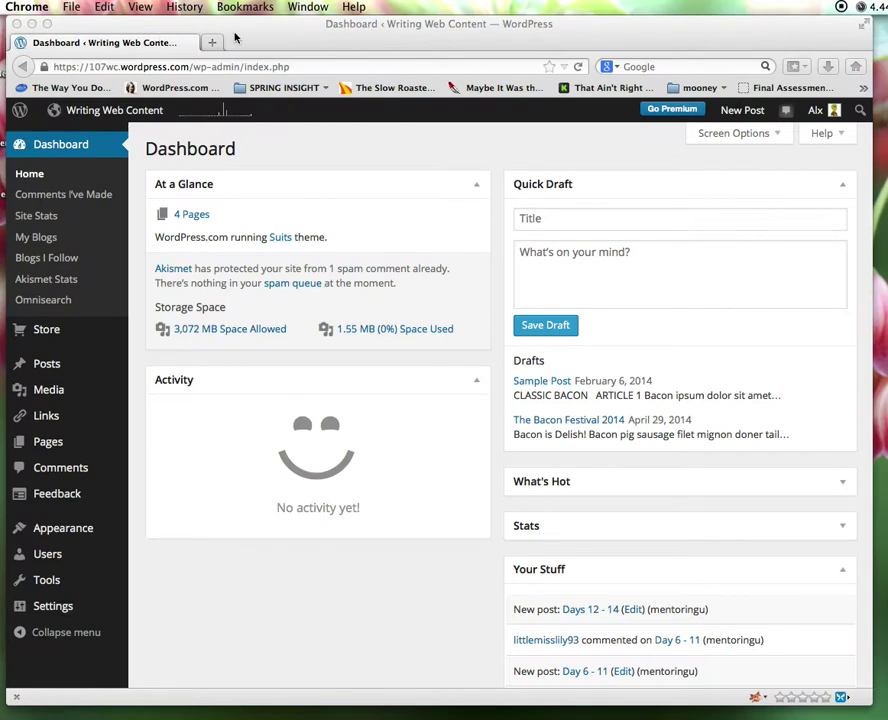
{"action": "left_click", "coordinate": [240, 36]}
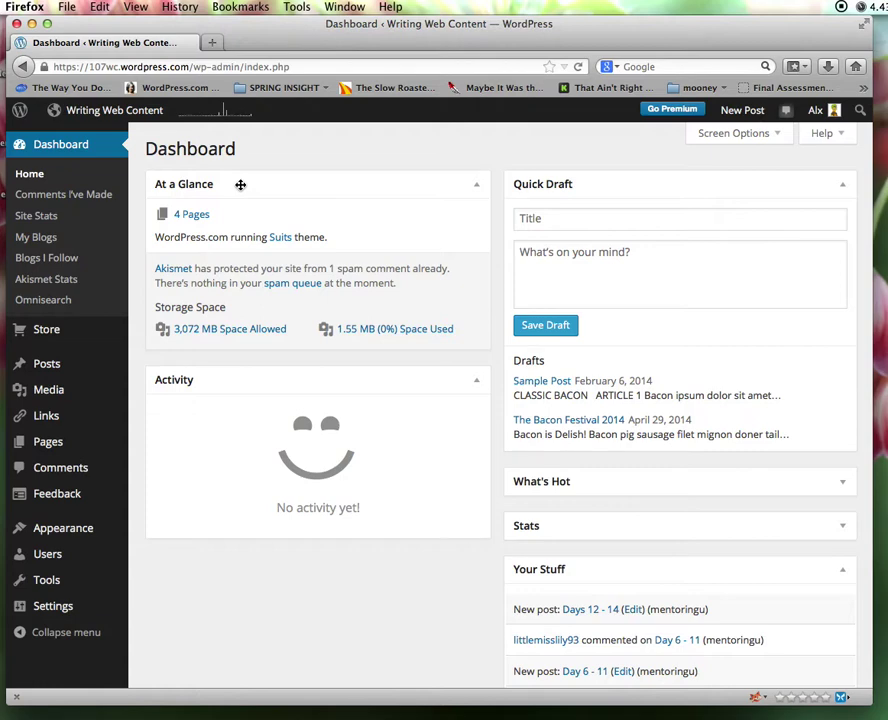
{"action": "left_click", "coordinate": [80, 148]}
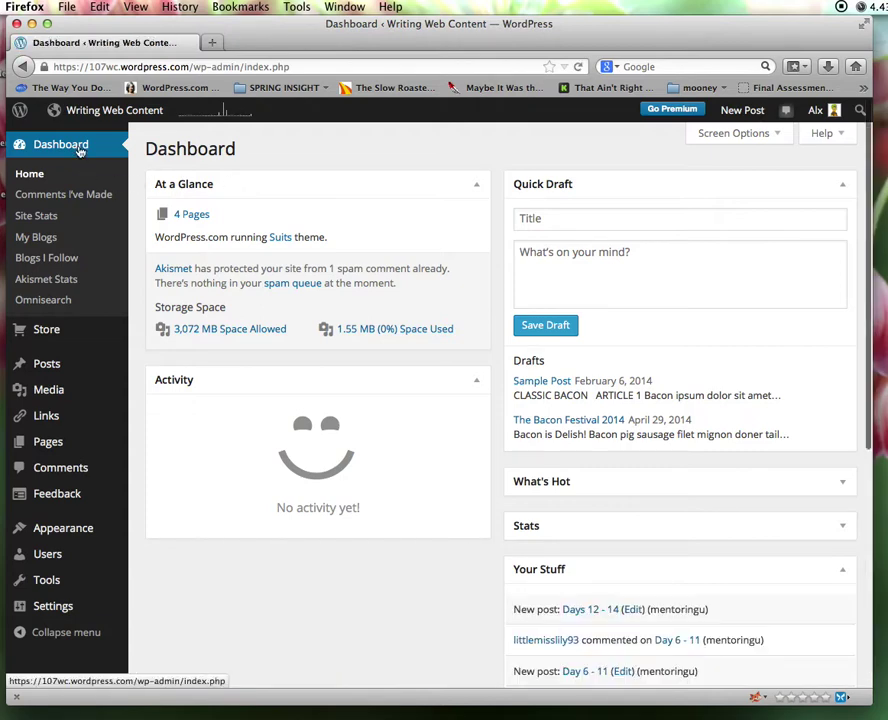
{"action": "mouse_move", "coordinate": [44, 363]}
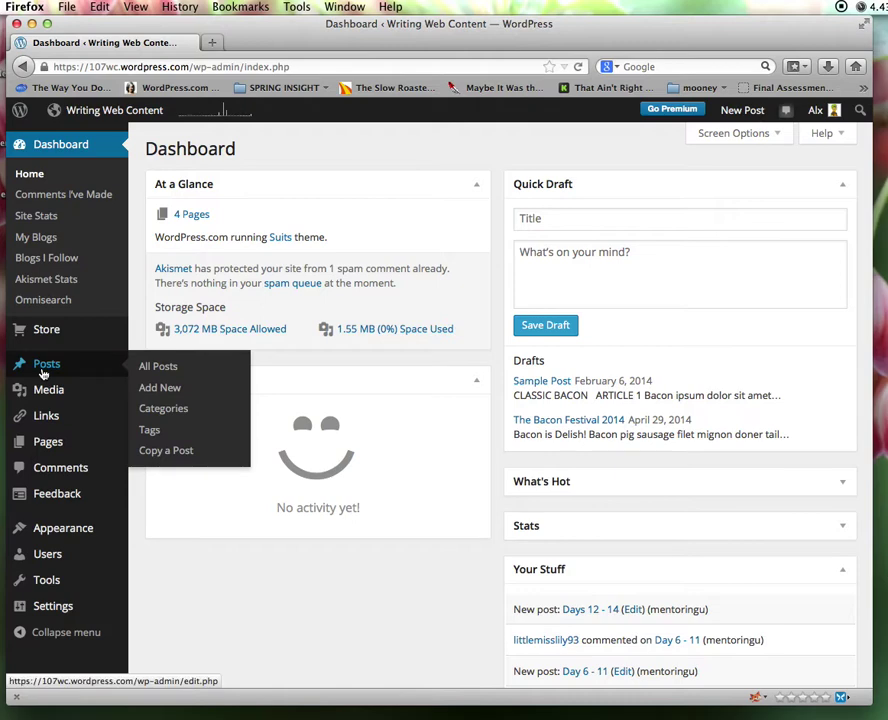
{"action": "left_click", "coordinate": [155, 410]}
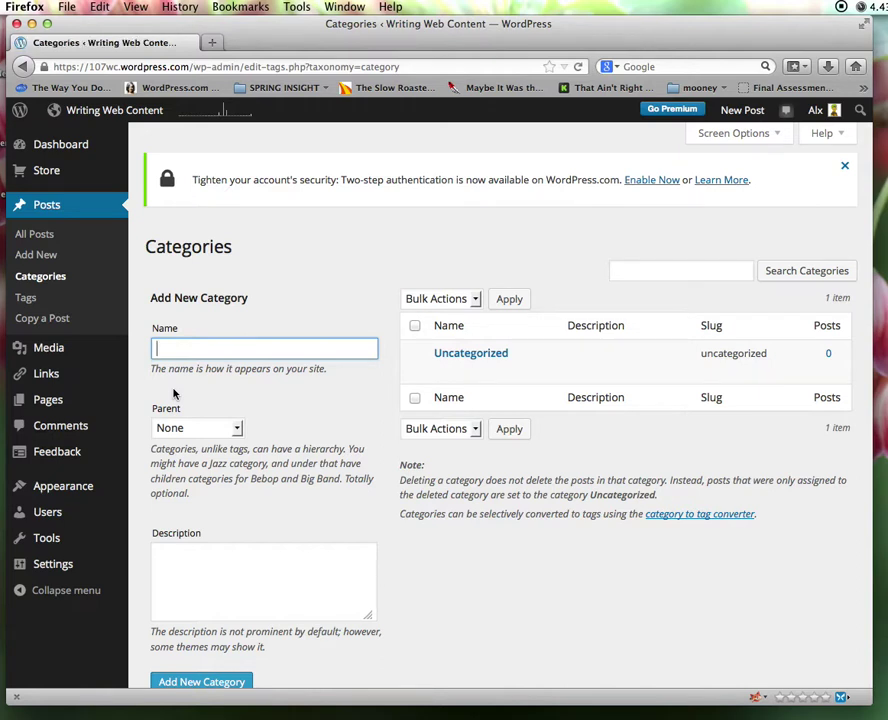
Add a new category named "eNewsletter" with the description "Classic Bacon eNewsletter".
{"action": "type", "text": "eNewsletter"}
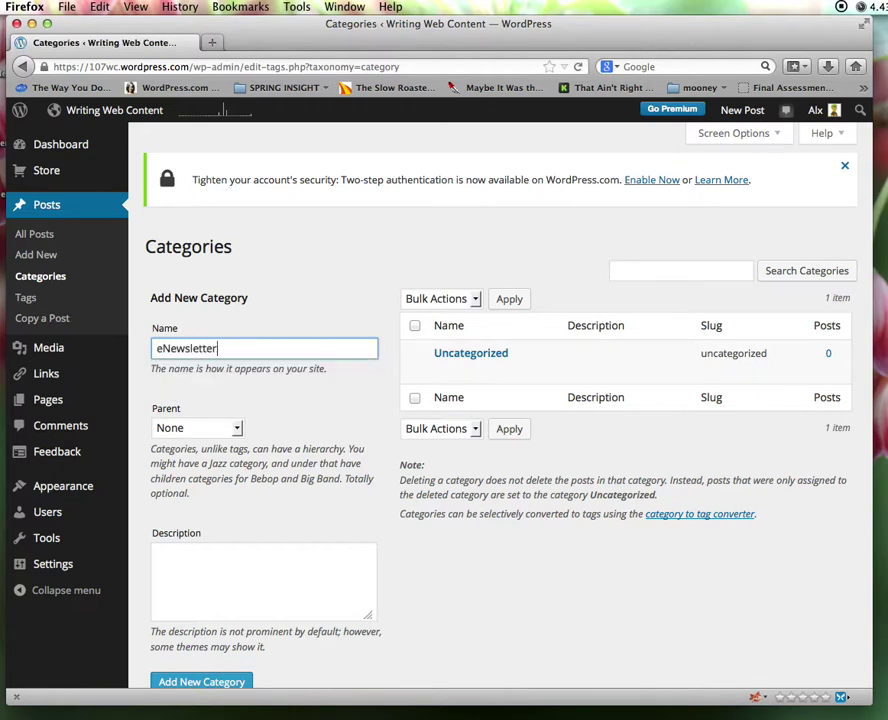
{"action": "left_click", "coordinate": [217, 564]}
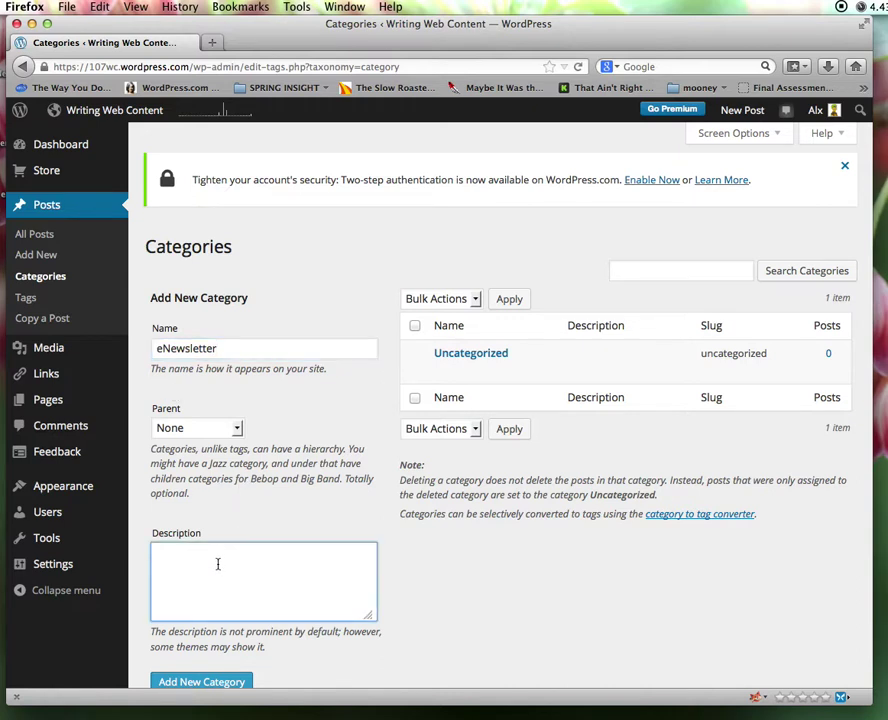
{"action": "type", "text": "Classic Bacon eNewsletter"}
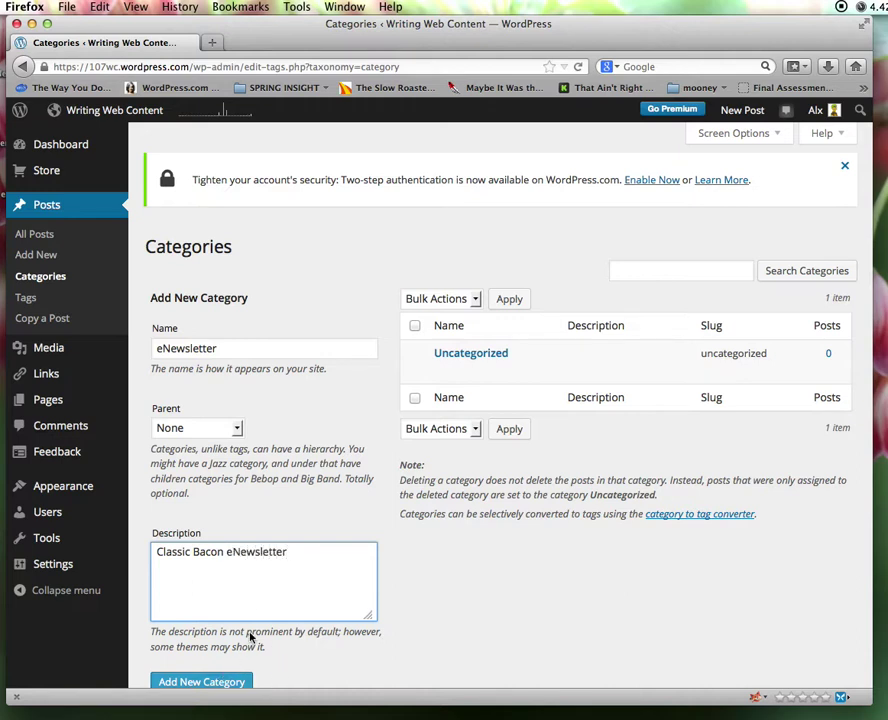
{"action": "scroll", "coordinate": [252, 698], "scroll_direction": "down", "scroll_amount": 2}
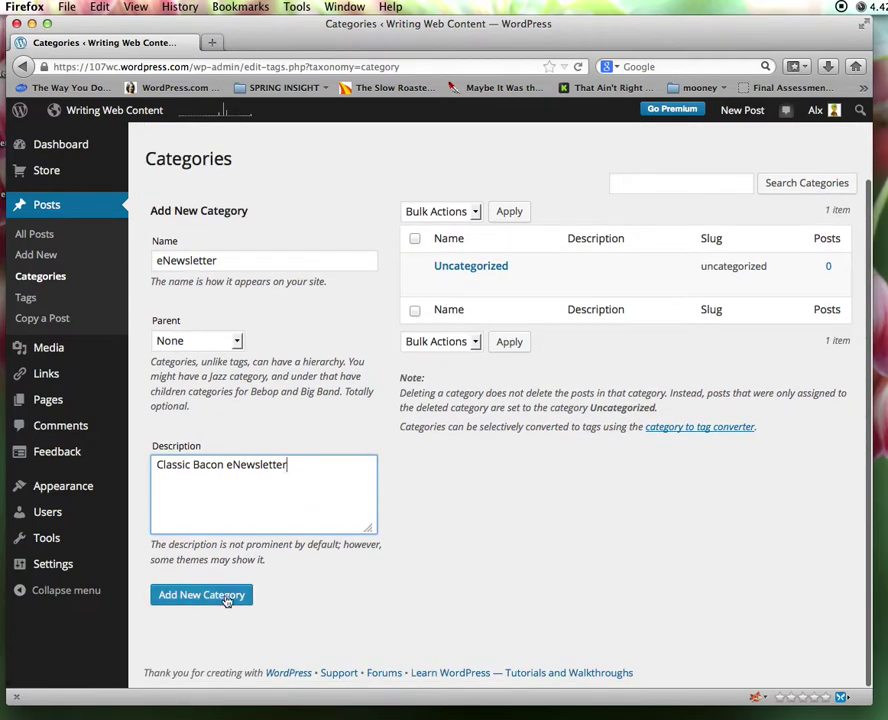
{"action": "left_click", "coordinate": [226, 599]}
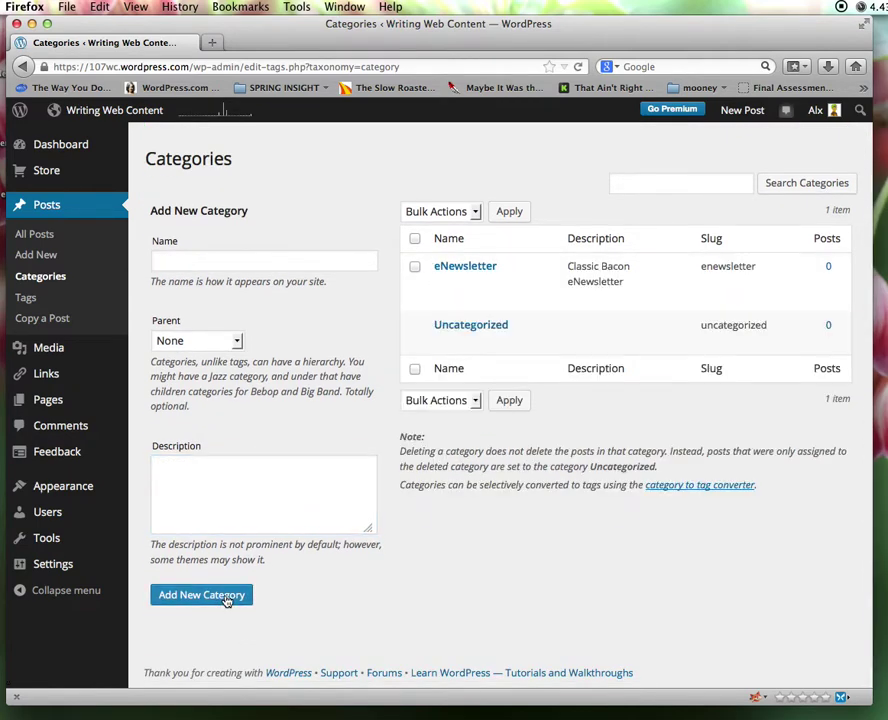
Open the site's widget settings and add the Follow Blog widget to Footer One.
{"action": "mouse_move", "coordinate": [594, 284]}
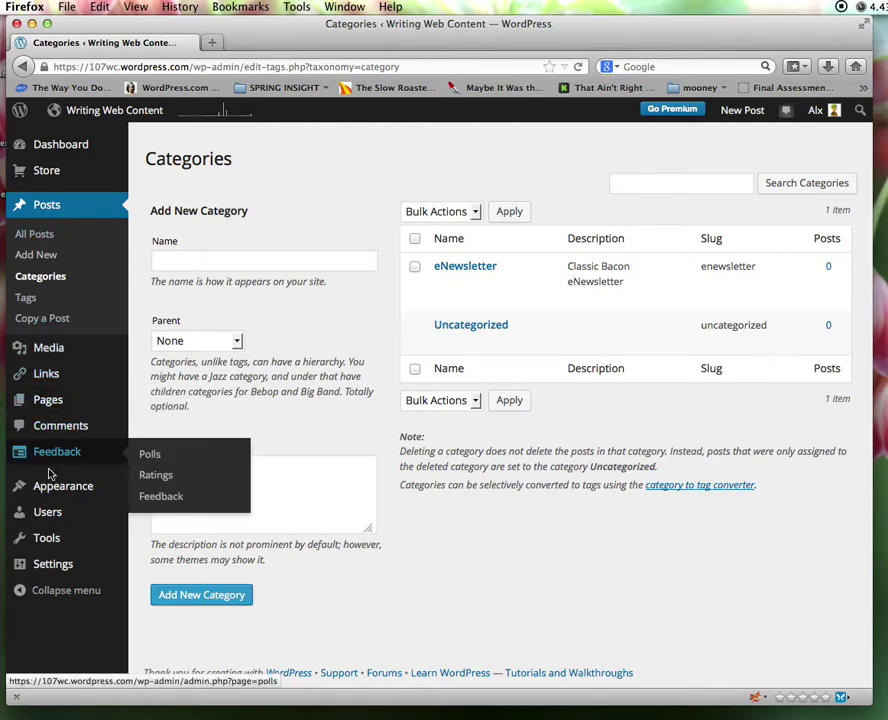
{"action": "mouse_move", "coordinate": [47, 490]}
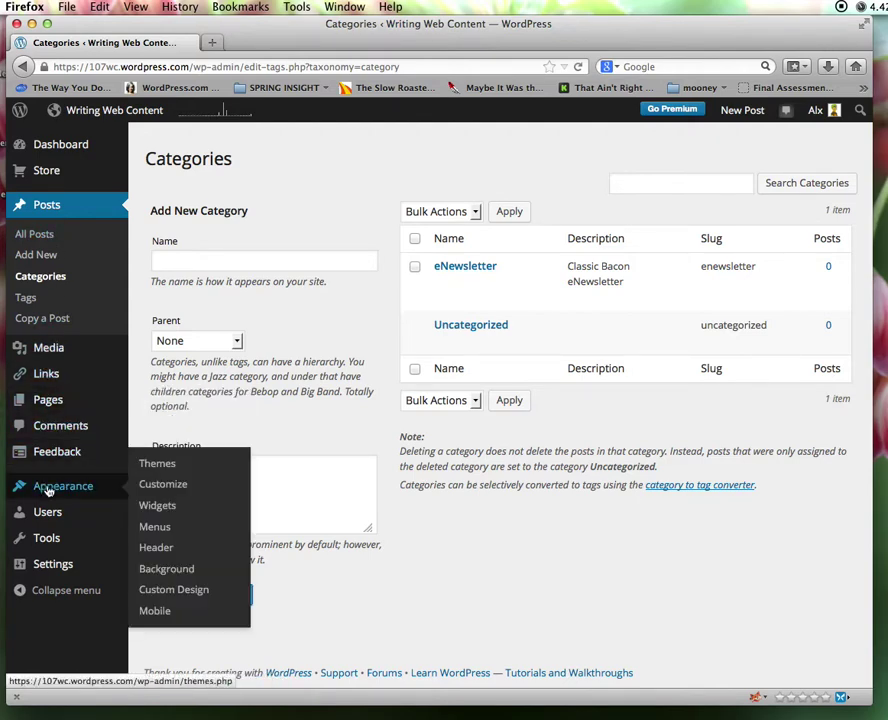
{"action": "left_click", "coordinate": [144, 507]}
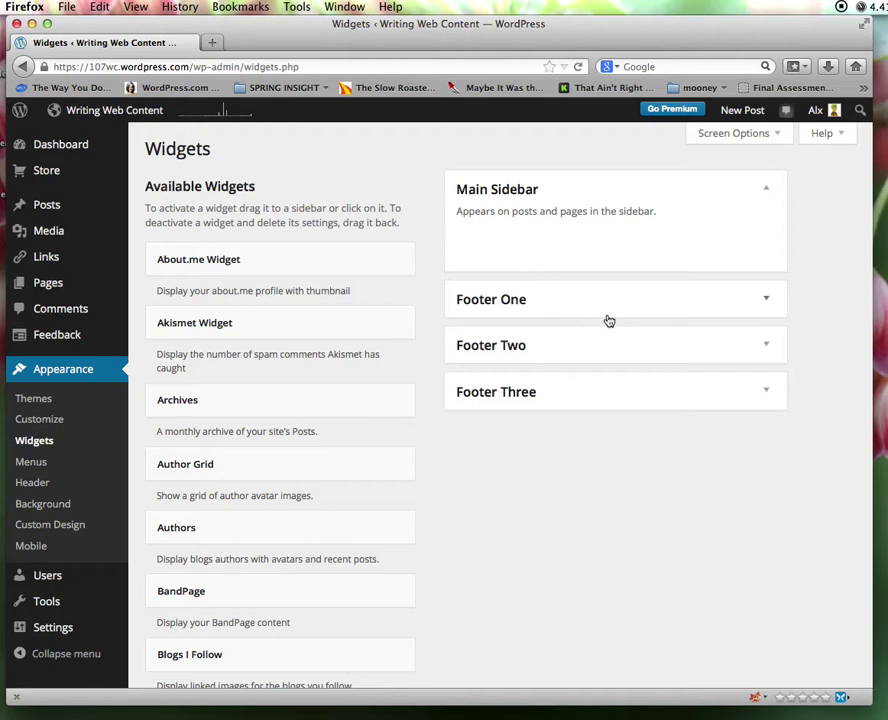
{"action": "scroll", "coordinate": [585, 272], "scroll_direction": "down", "scroll_amount": 10}
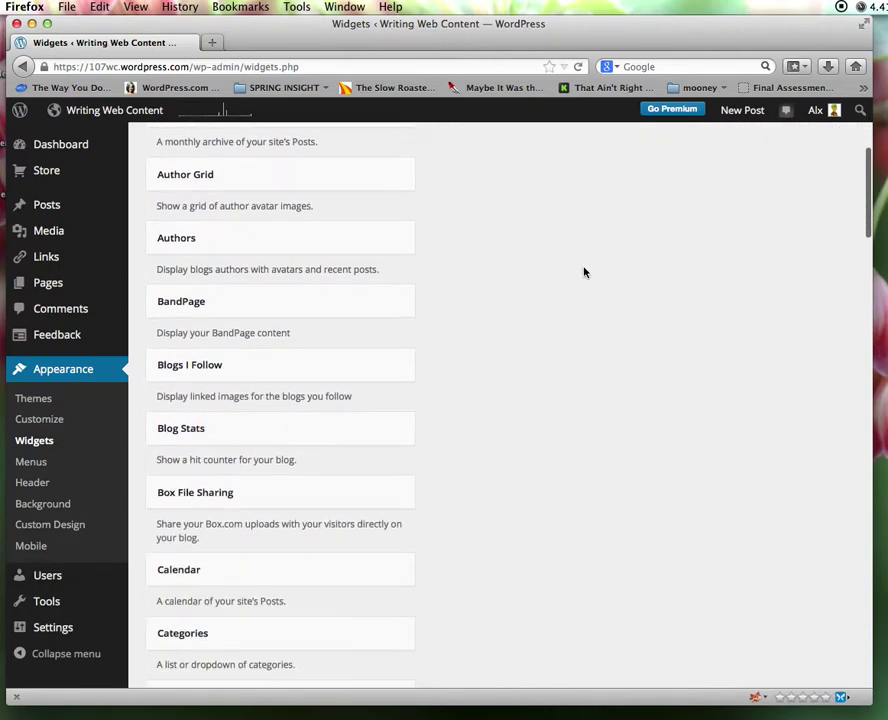
{"action": "scroll", "coordinate": [585, 272], "scroll_direction": "down", "scroll_amount": 7}
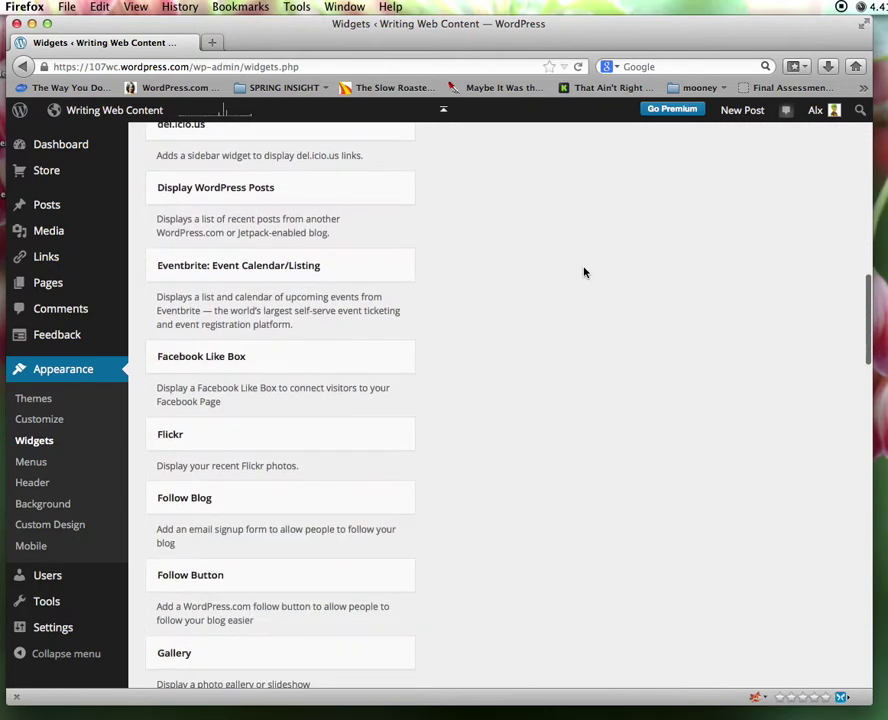
{"action": "scroll", "coordinate": [585, 272], "scroll_direction": "down", "scroll_amount": 4}
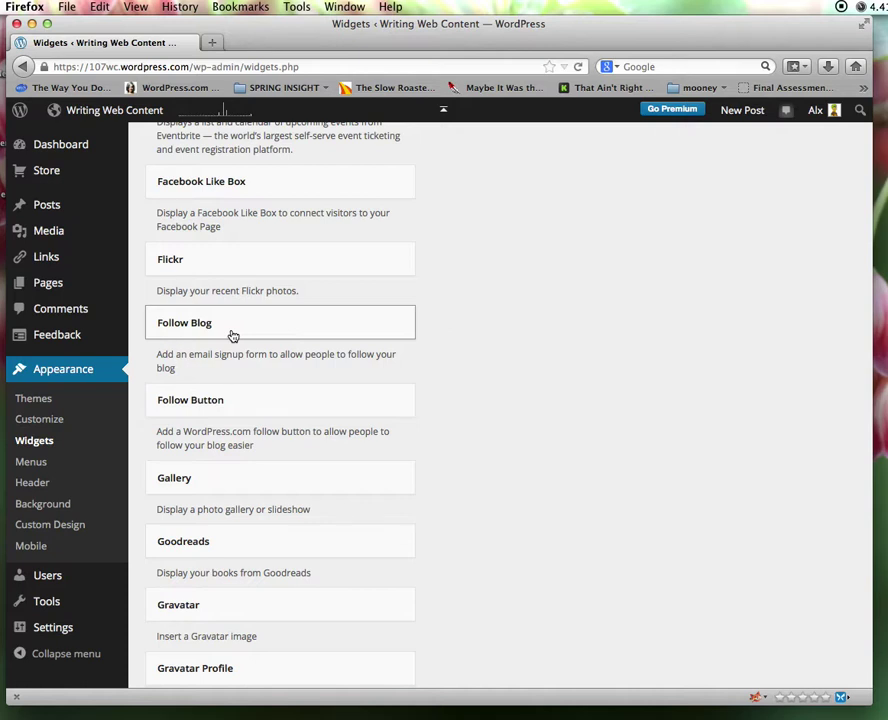
{"action": "left_click_drag", "start_coordinate": [232, 336], "coordinate": [600, 316]}
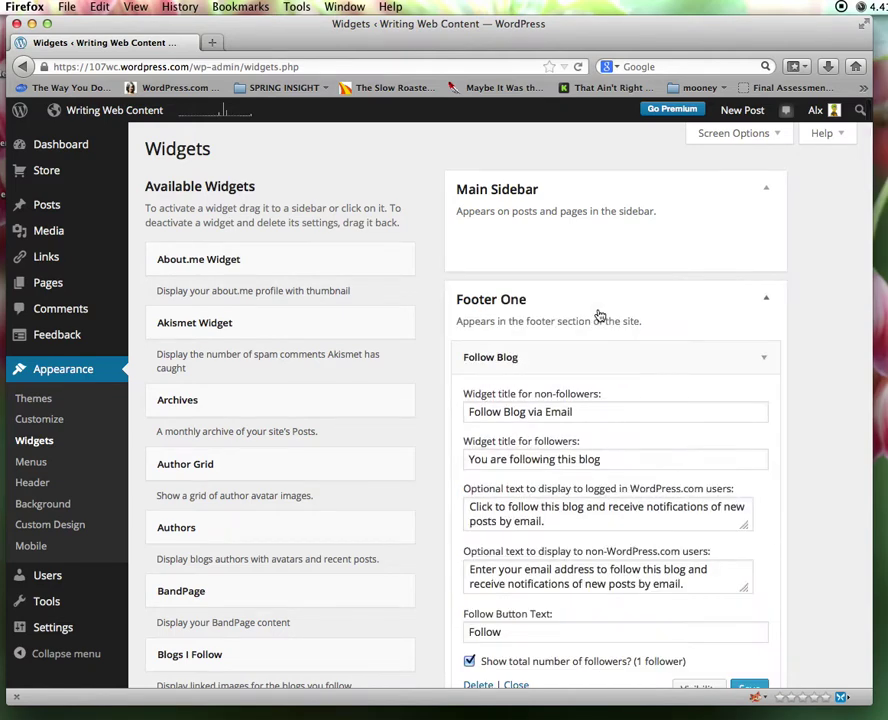
Set the Follow Blog widget's title for followers to "You are following this Classic Bacon" and save the widget.
{"action": "scroll", "coordinate": [599, 316], "scroll_direction": "down", "scroll_amount": 3}
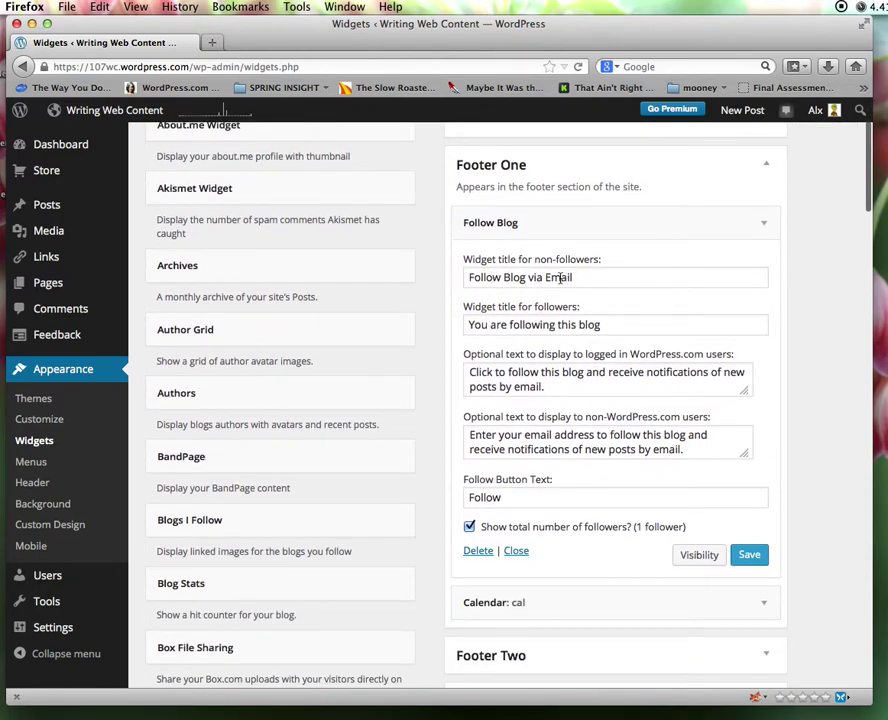
{"action": "left_click", "coordinate": [597, 280]}
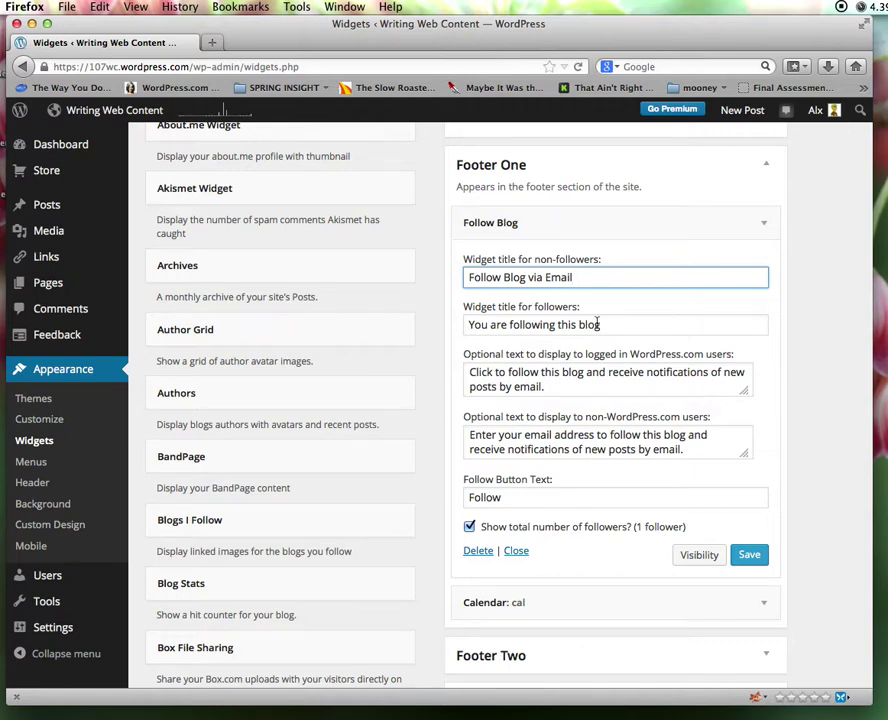
{"action": "left_click_drag", "start_coordinate": [600, 325], "coordinate": [579, 325]}
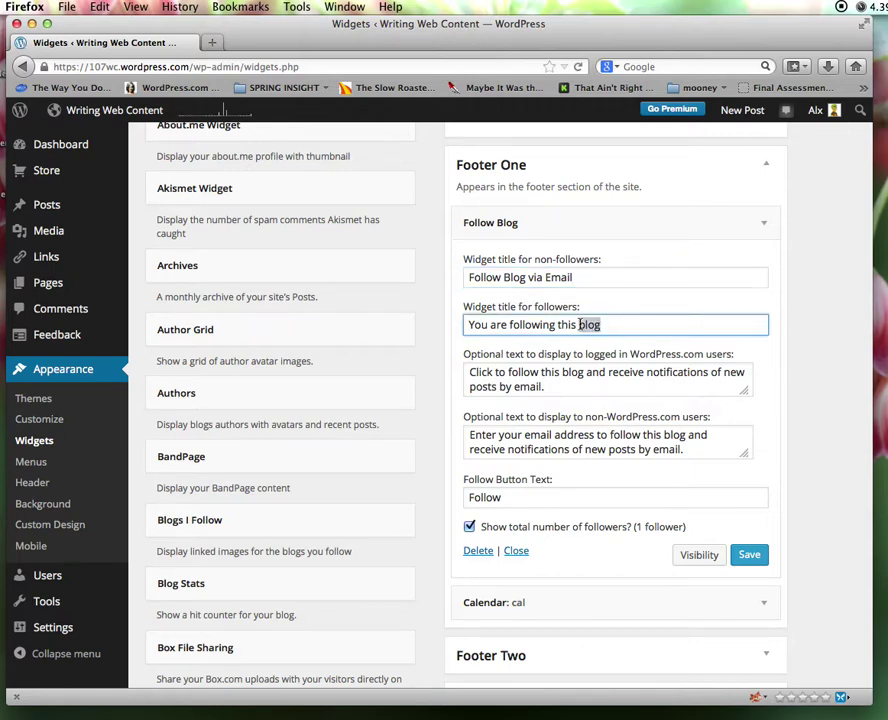
{"action": "type", "text": "Classic Bacon"}
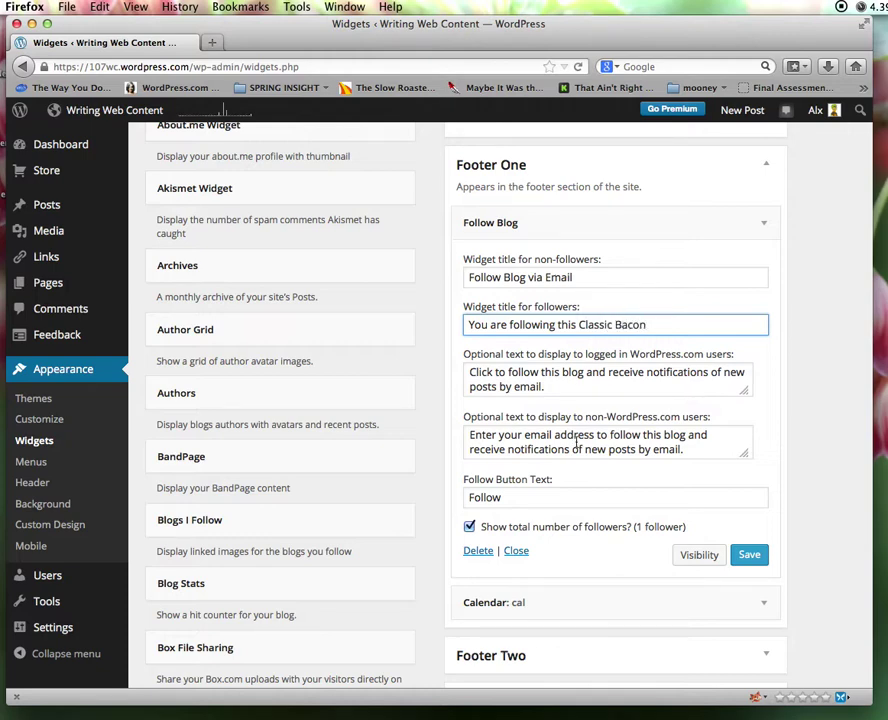
{"action": "scroll", "coordinate": [584, 474], "scroll_direction": "down", "scroll_amount": 2}
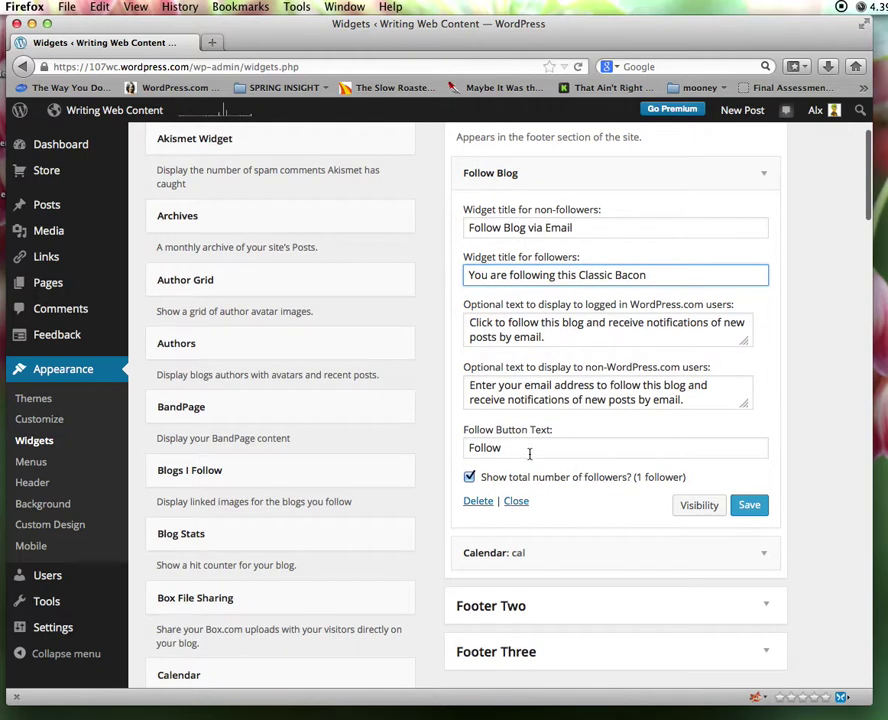
{"action": "left_click", "coordinate": [755, 506]}
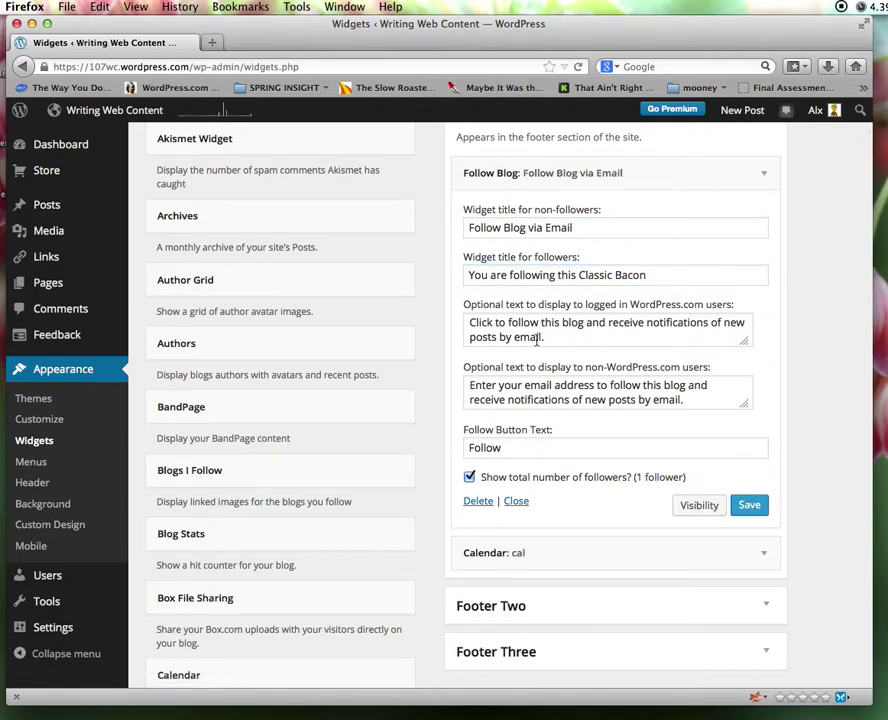
Create a new post titled "Classic Bacon Issue 1".
{"action": "left_click", "coordinate": [78, 204]}
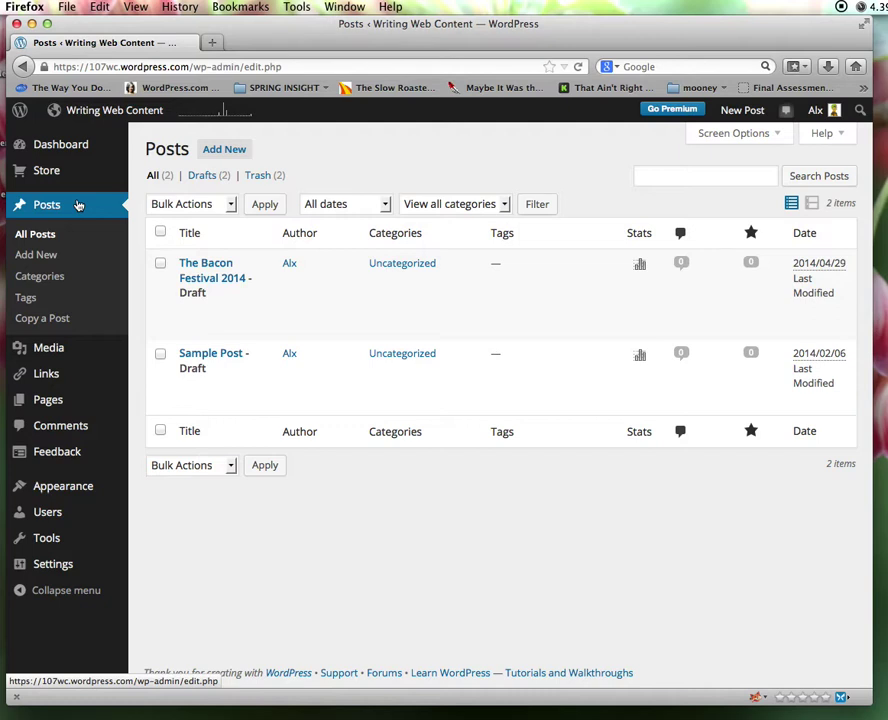
{"action": "left_click", "coordinate": [218, 154]}
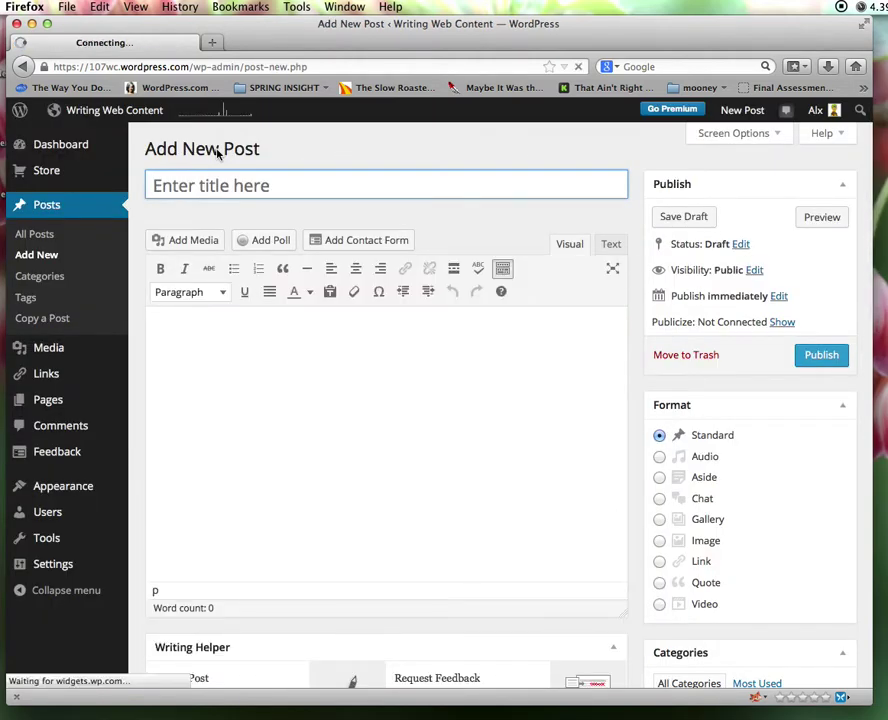
{"action": "type", "text": "C"}
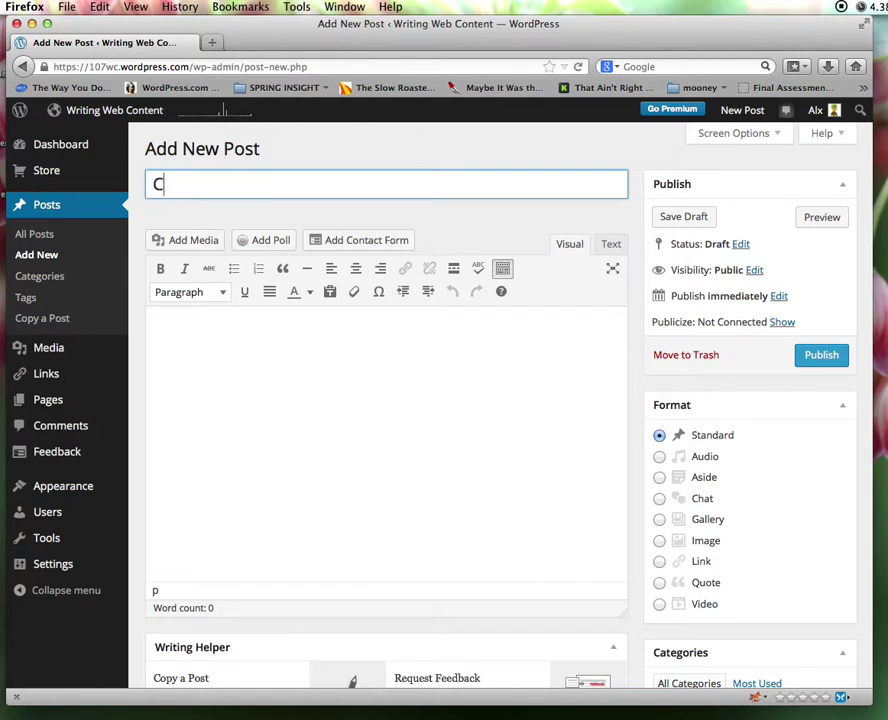
{"action": "type", "text": "lassic Baco"}
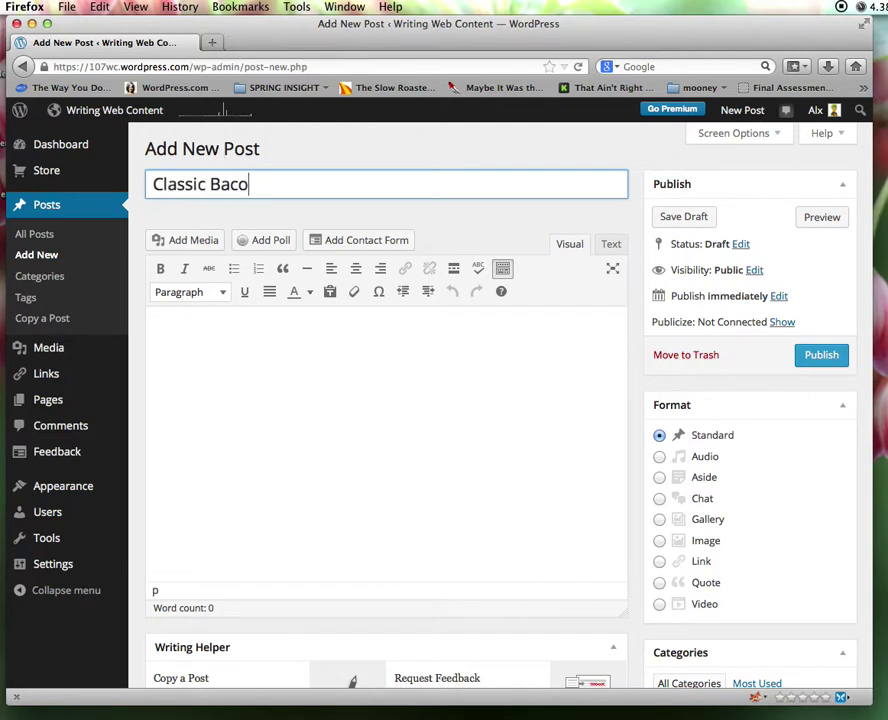
{"action": "type", "text": "n Issue "}
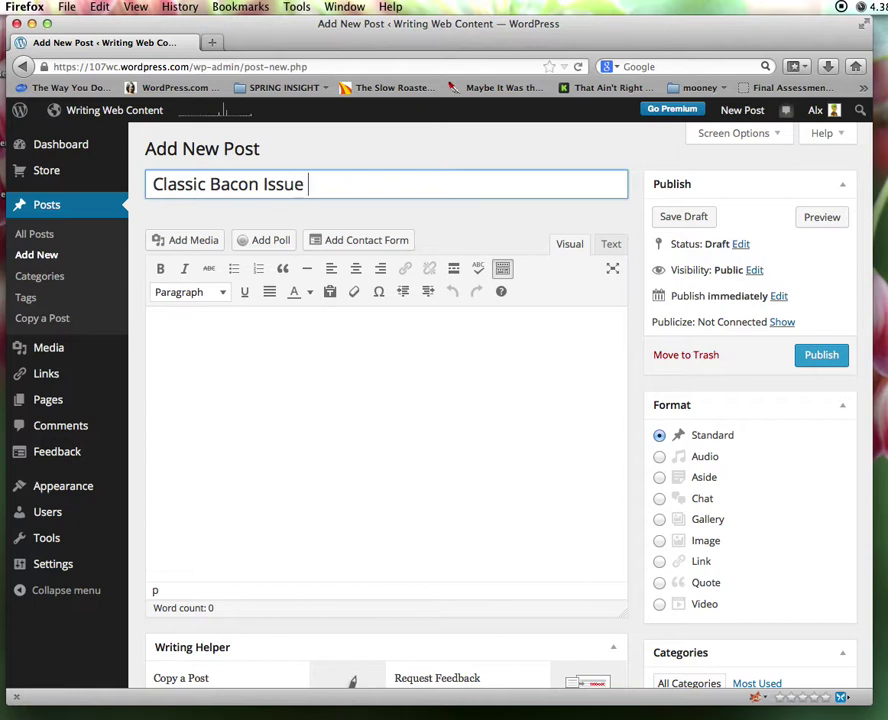
{"action": "type", "text": "1"}
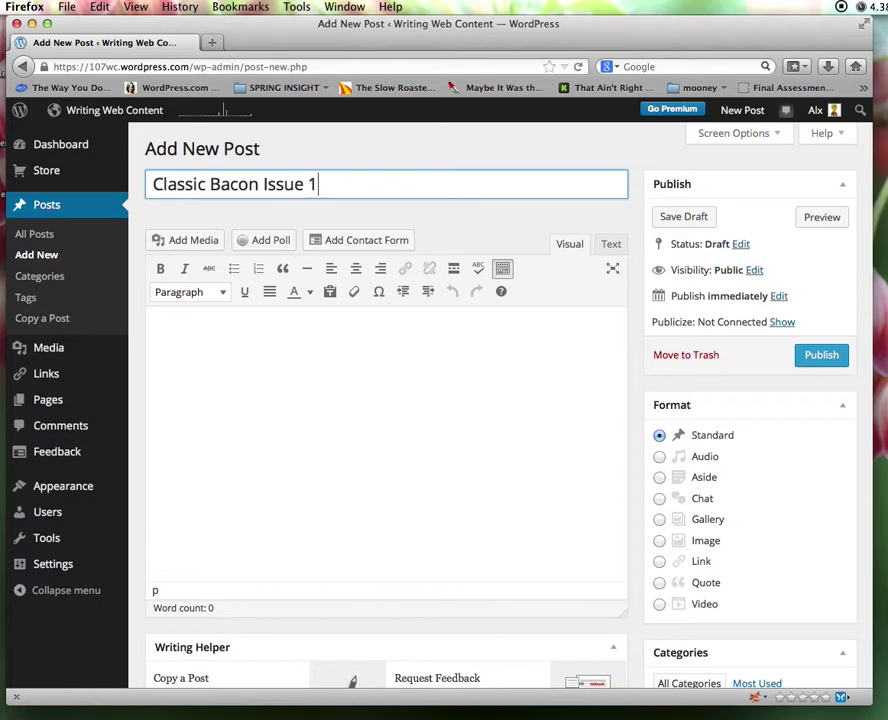
Paste the newsletter text from TextEdit into the post body, with the "E-NEWSLETTER [or image]" heading, Article 1 and Article 2.
{"action": "left_click", "coordinate": [229, 362]}
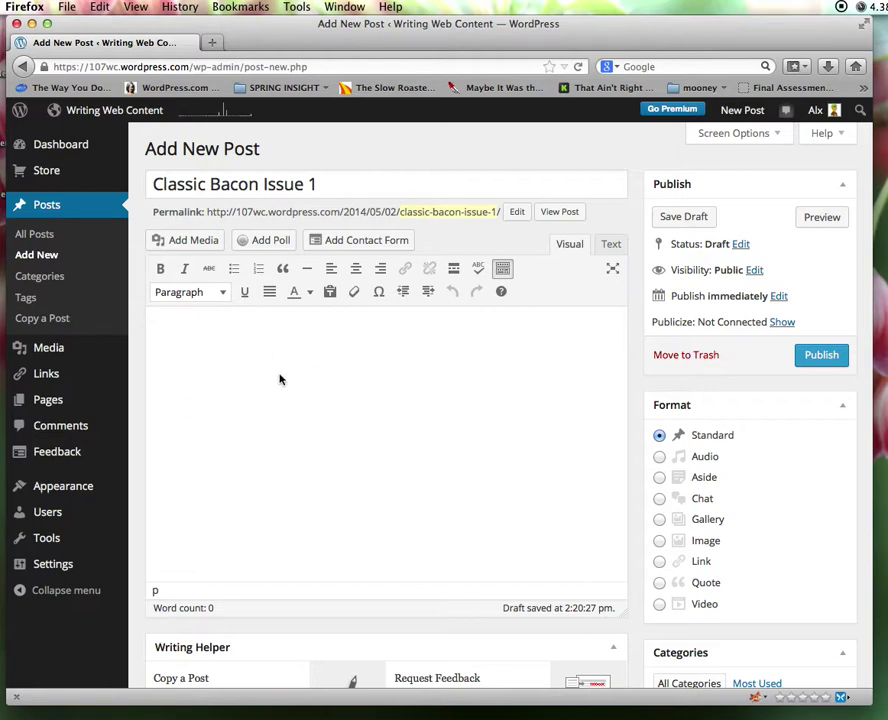
{"action": "left_click", "coordinate": [503, 270]}
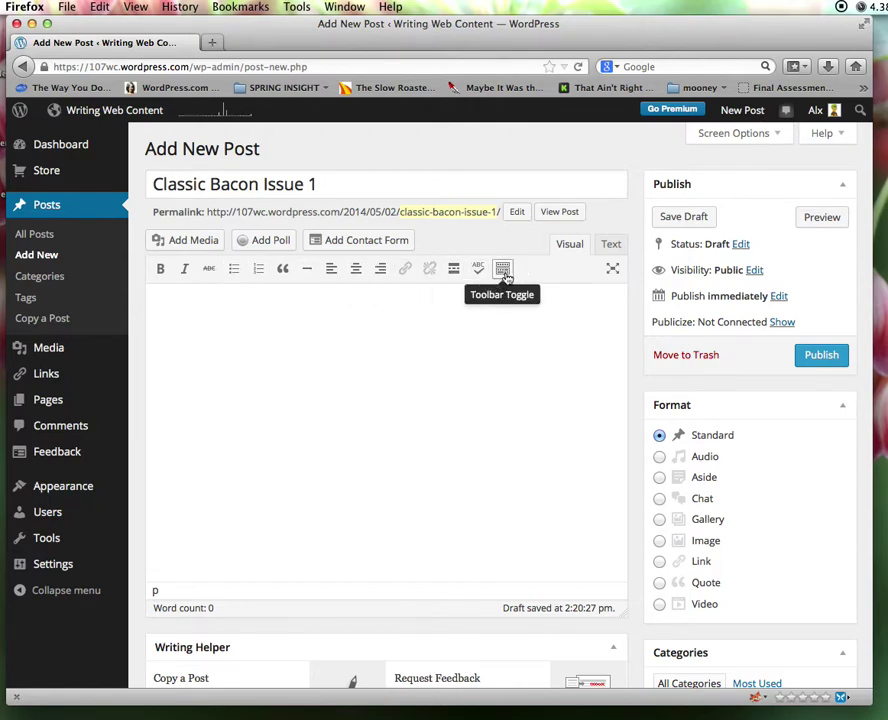
{"action": "left_click", "coordinate": [503, 270]}
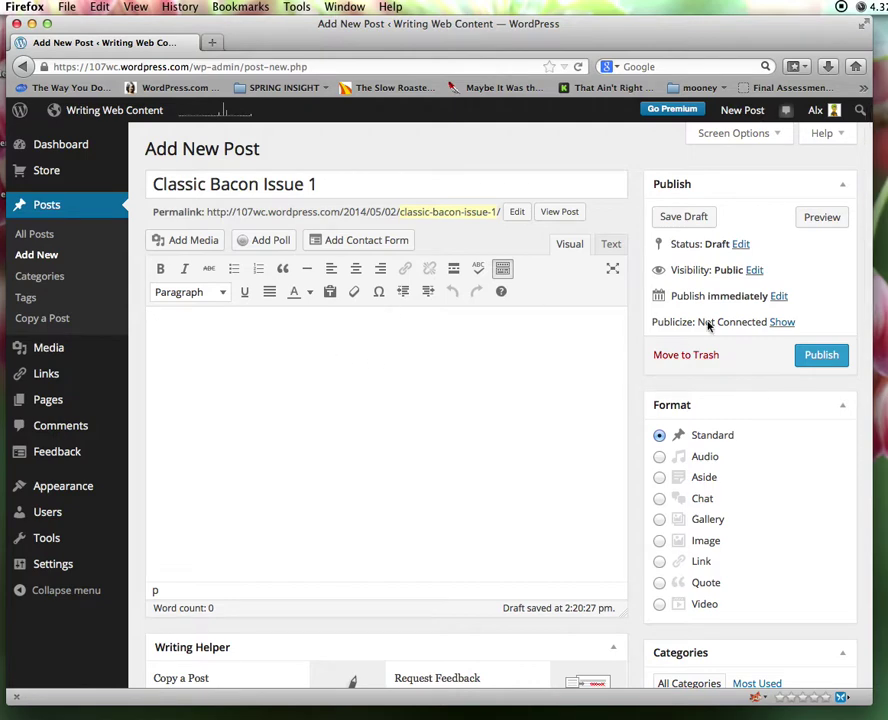
{"action": "key", "text": "super+Tab"}
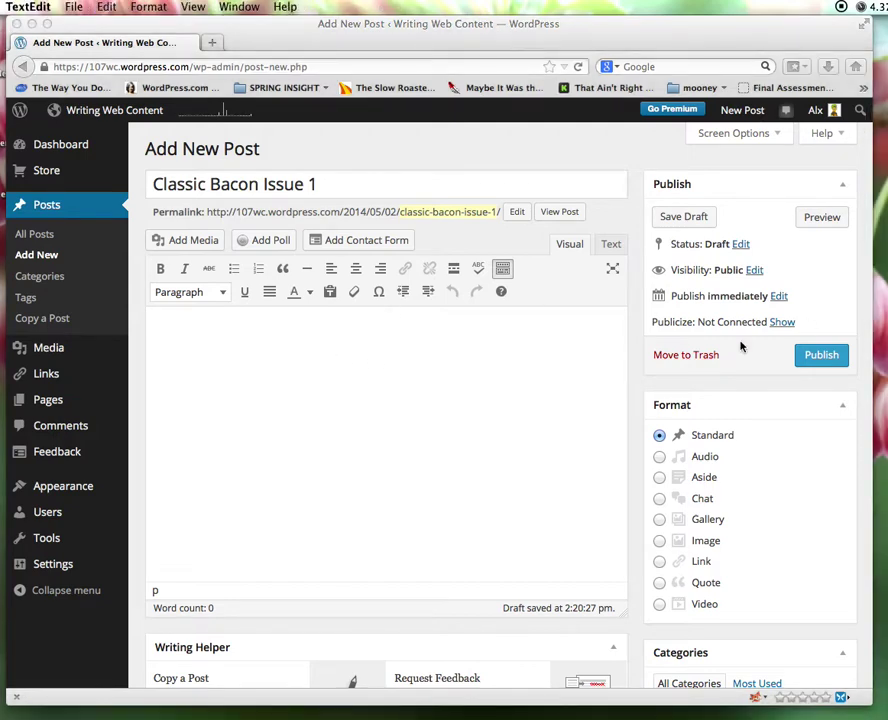
{"action": "left_click", "coordinate": [408, 406]}
{"action": "type", "text": "E-NEWSLETTER [or image]  Article 1 Bacon ipsum dolor sit amet filet mignon turkey ground round swine rump short loin. Meatloaf andouille chuck pork, boudin jerky capicola tail short loin. Pig pork loin jowl, pork belly andouille pastrami venison swine. Meatloaf turkey frankfurter, short ribs spare ribs shankle boudin fatback strip steak chuck.<read more> Article 2 Sausage salami ball tip tongue doner kielbasa flank cow meatball porchetta ham capicola pancetta swine. Jowl cow meatloaf, turducken fatback beef leberkas hamburger. Landjaeger t-bone strip steak, ball tip meatloaf chicken short ribs hamburger swine porchetta pork turkey andouille shank. T-bone strip steak biltong tenderloin pork belly jowl. Shankle bresaola sausage filet mignon.<read more>"}
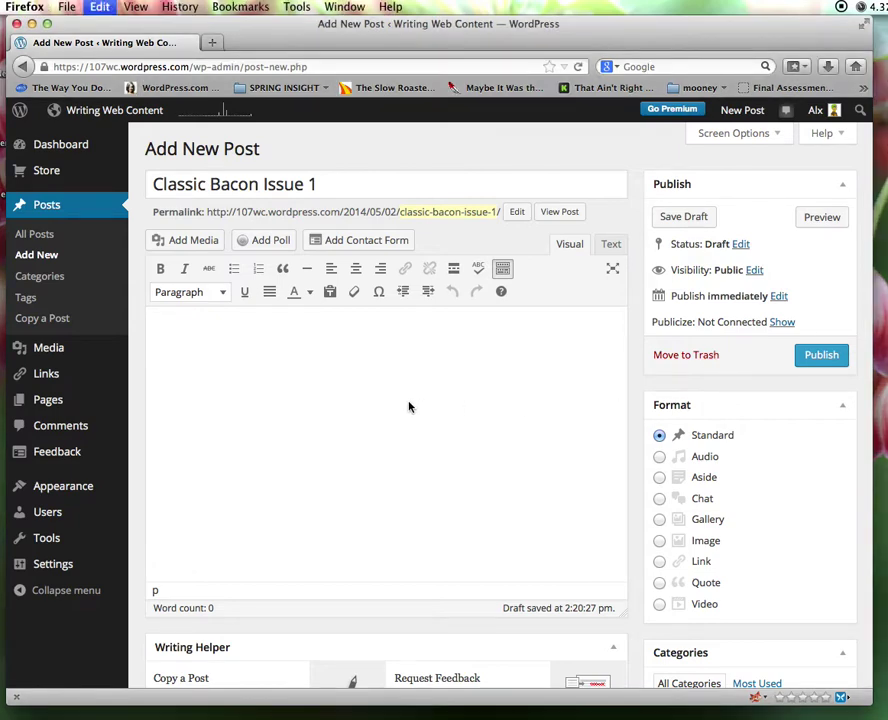
{"action": "left_click", "coordinate": [208, 409]}
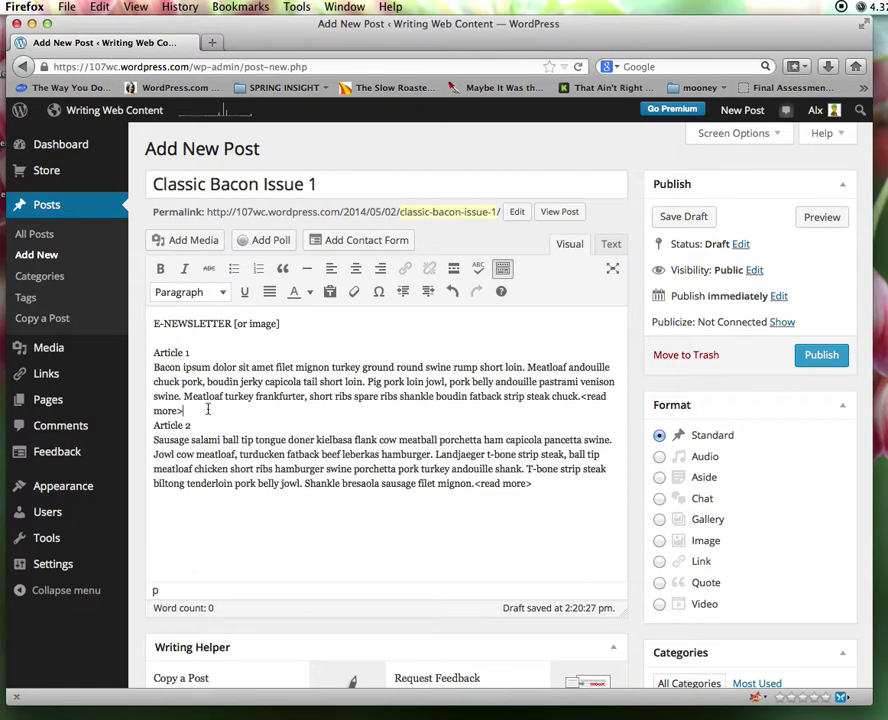
Separate Article 1 from Article 2 with a blank line and put each "<read more>" marker on its own line.
{"action": "key", "text": "Return"}
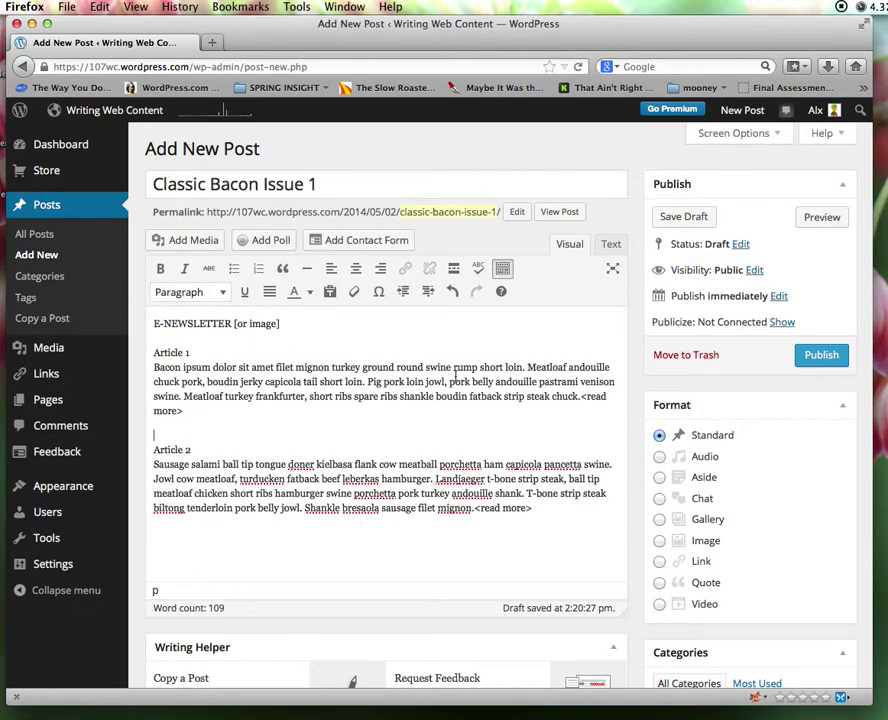
{"action": "left_click", "coordinate": [581, 397]}
{"action": "key", "text": "Return"}
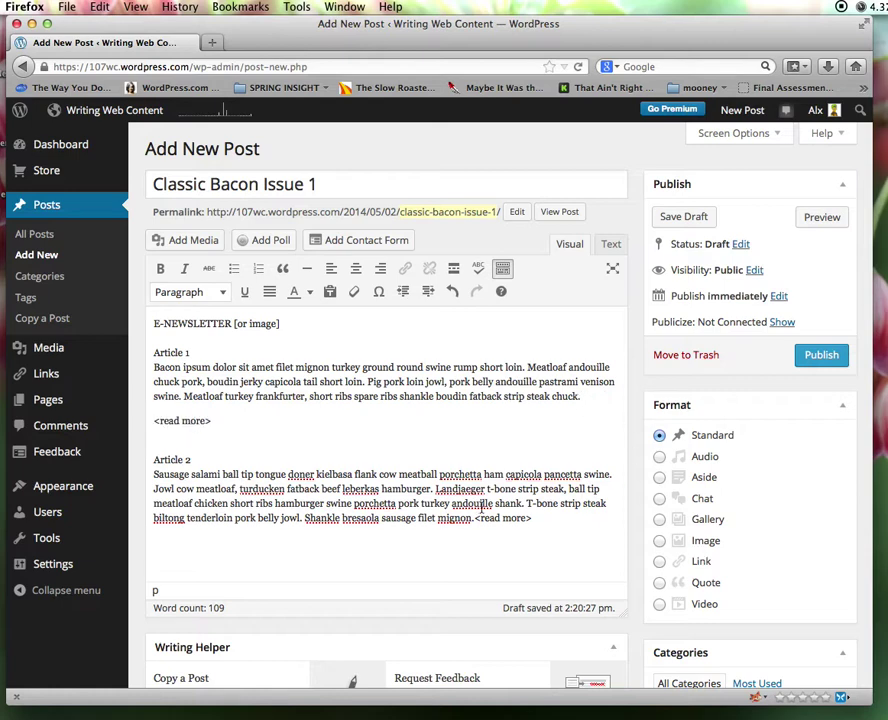
{"action": "key", "text": "Return"}
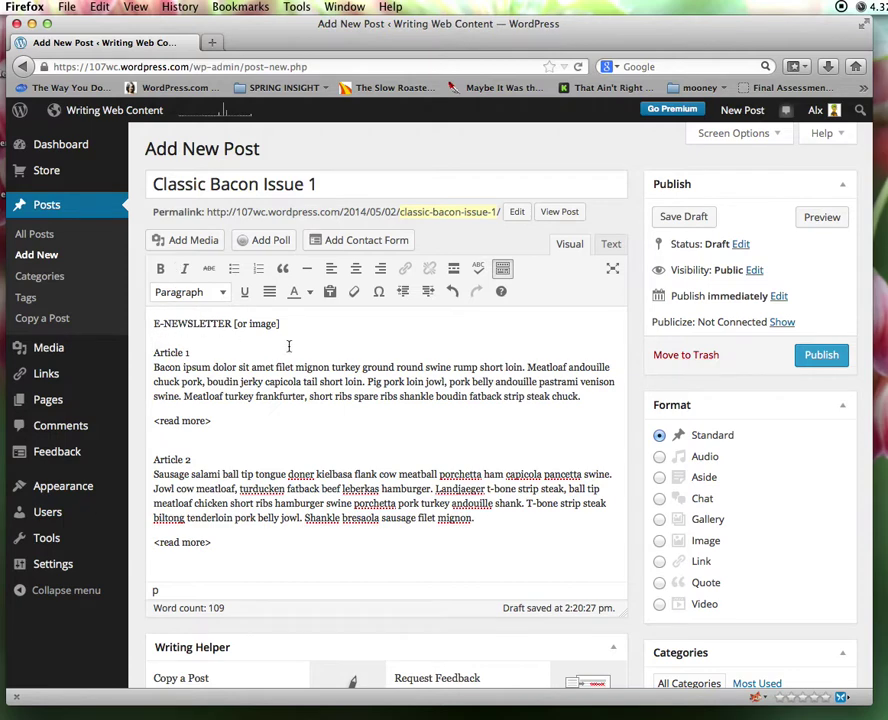
Replace the "E-NEWSLETTER [or image]" heading with the enewsletter_header image from the media library.
{"action": "left_click_drag", "start_coordinate": [287, 323], "coordinate": [130, 313]}
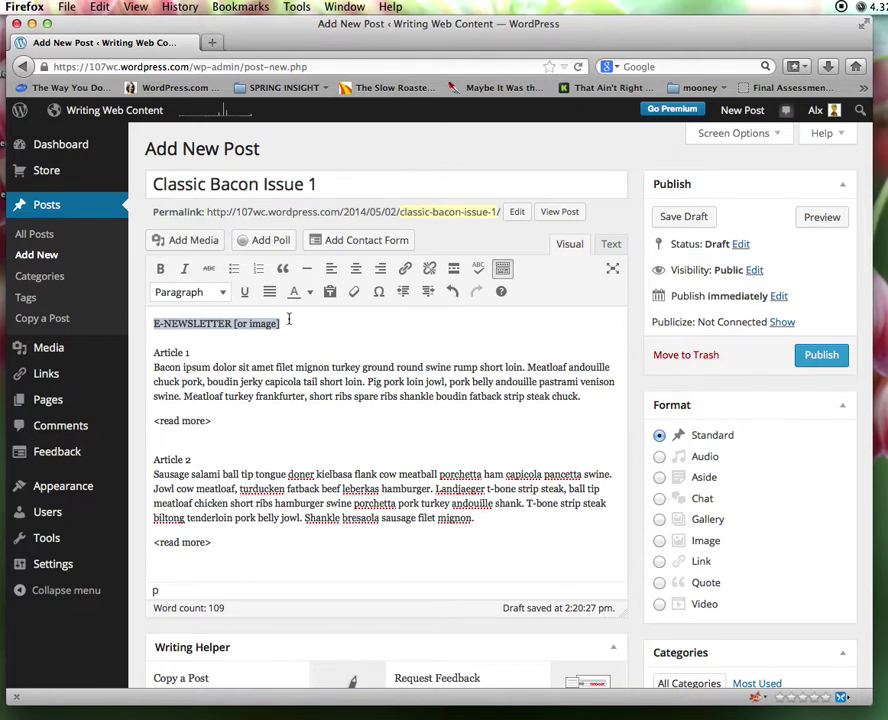
{"action": "left_click", "coordinate": [210, 250]}
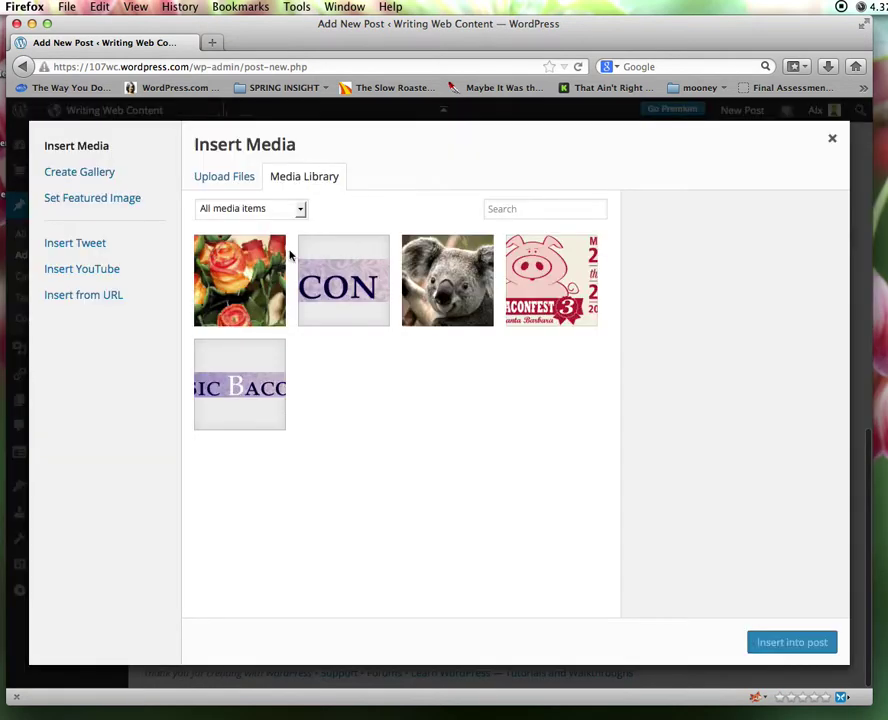
{"action": "left_click", "coordinate": [243, 387]}
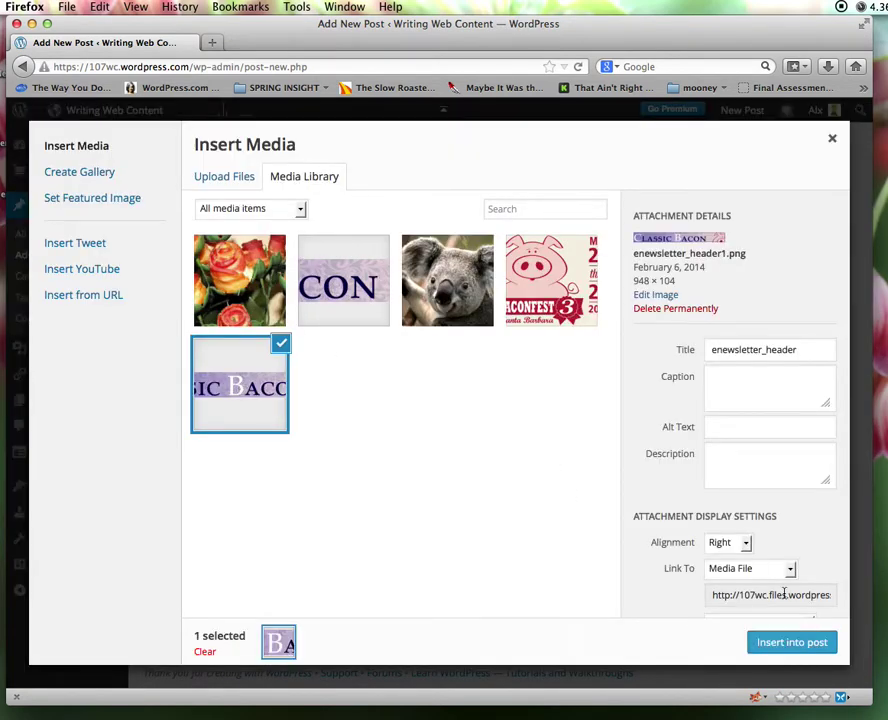
{"action": "left_click", "coordinate": [810, 648]}
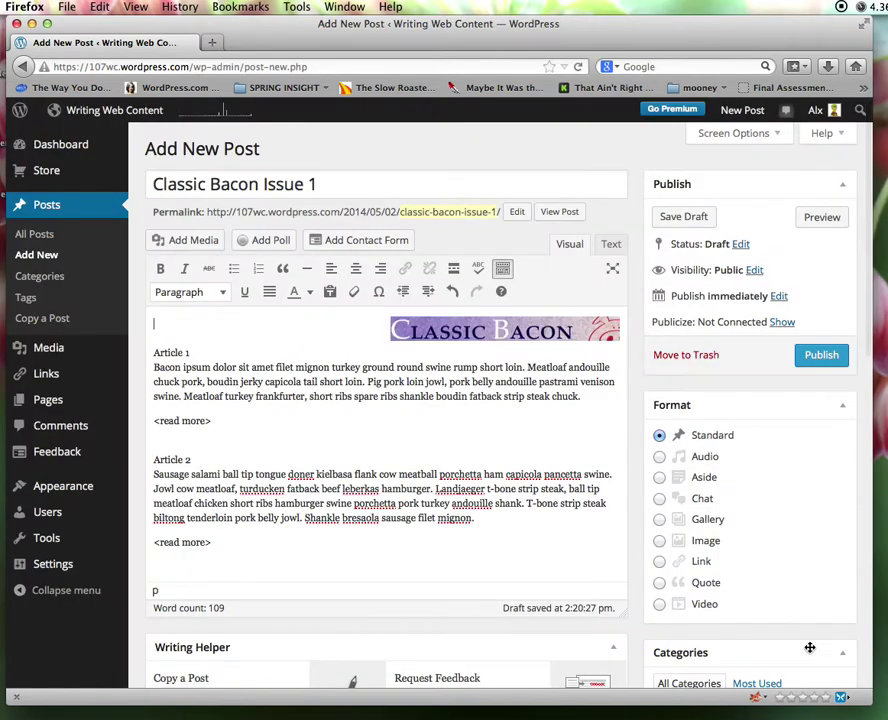
Align the Classic Bacon header image left and enlarge it to nearly the full width of the post body.
{"action": "left_click", "coordinate": [517, 333]}
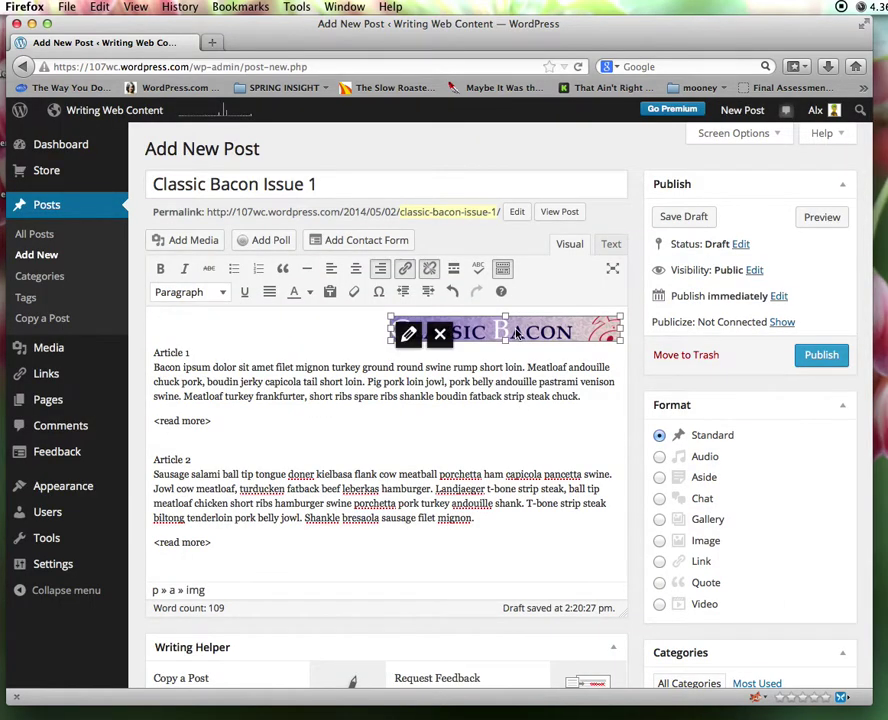
{"action": "left_click", "coordinate": [383, 329]}
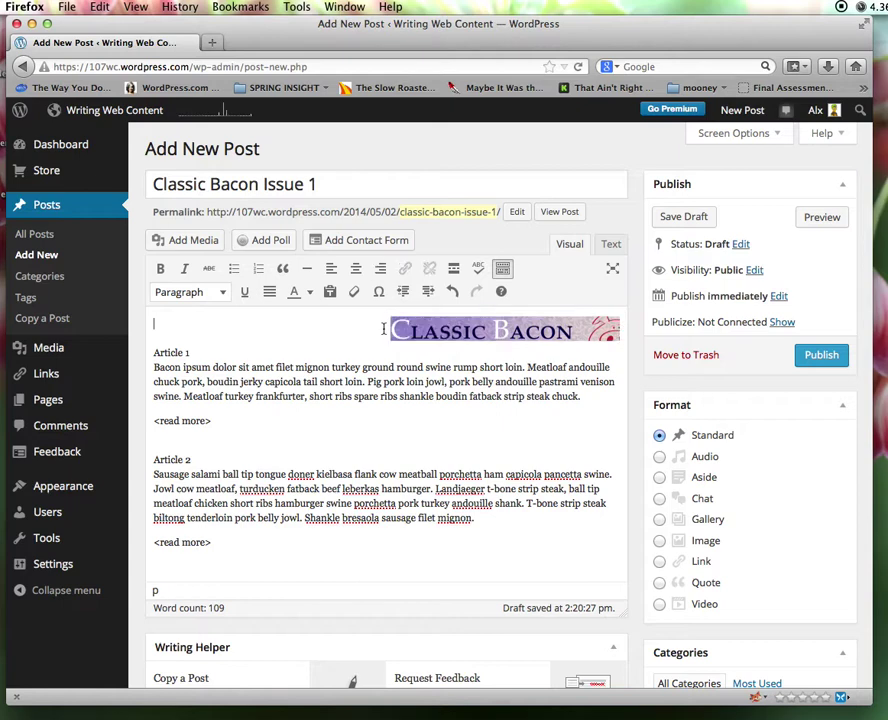
{"action": "left_click", "coordinate": [393, 333]}
{"action": "left_click", "coordinate": [386, 331]}
{"action": "left_click", "coordinate": [540, 327]}
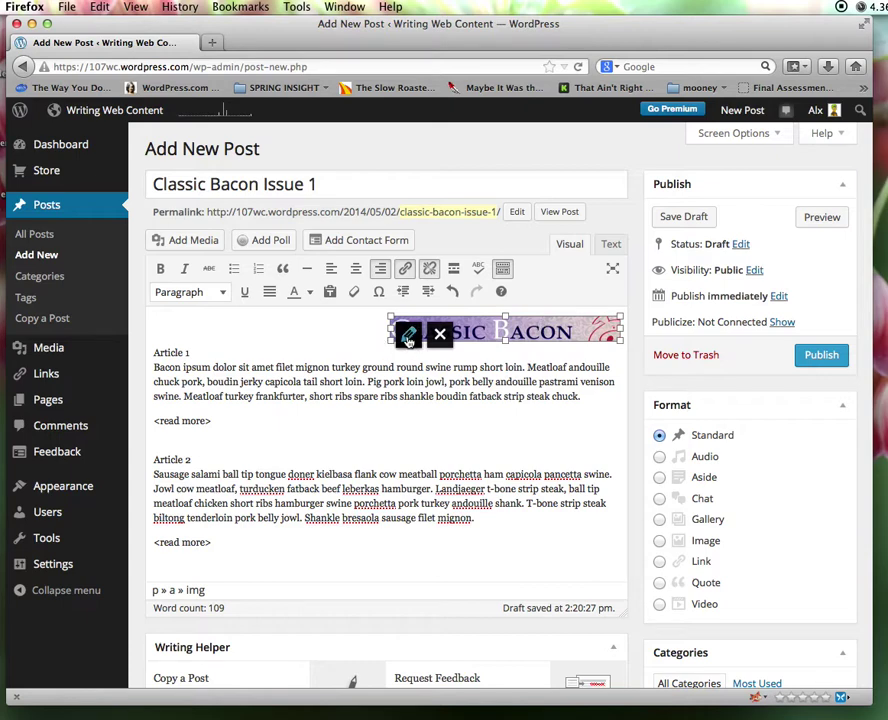
{"action": "left_click", "coordinate": [408, 338]}
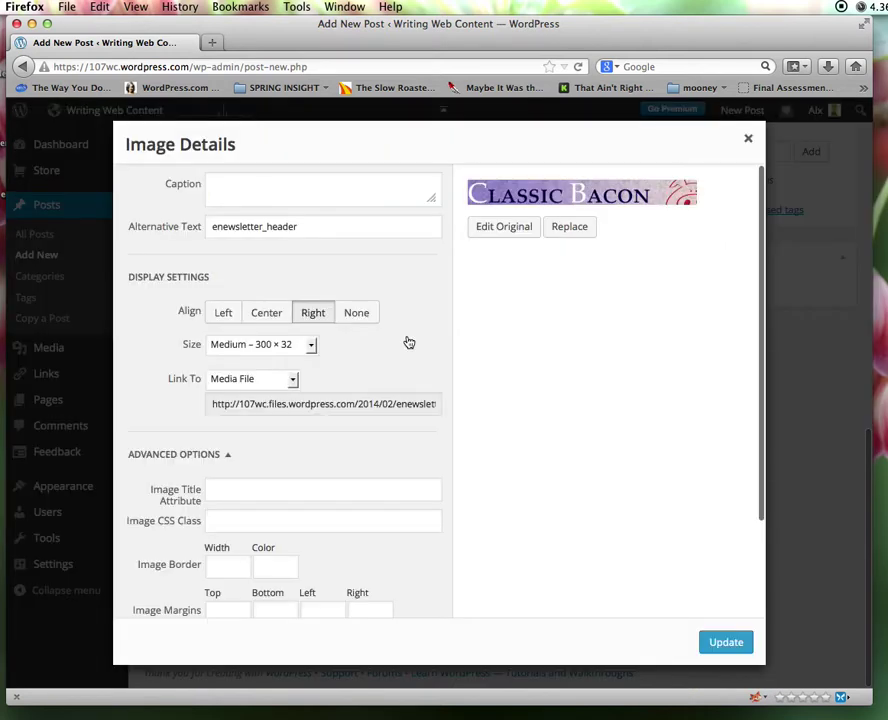
{"action": "left_click", "coordinate": [229, 316]}
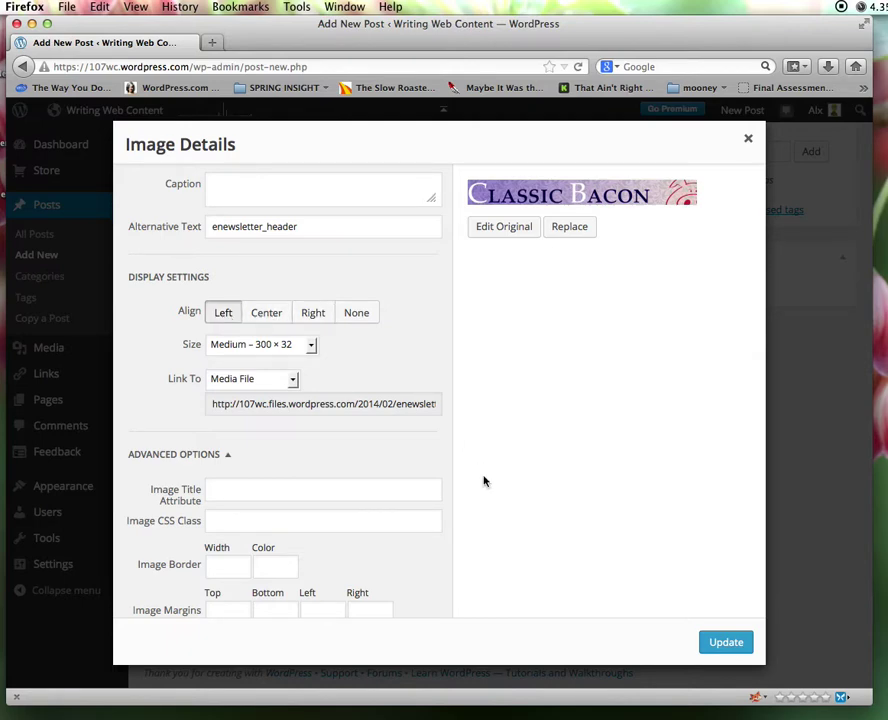
{"action": "left_click", "coordinate": [726, 643]}
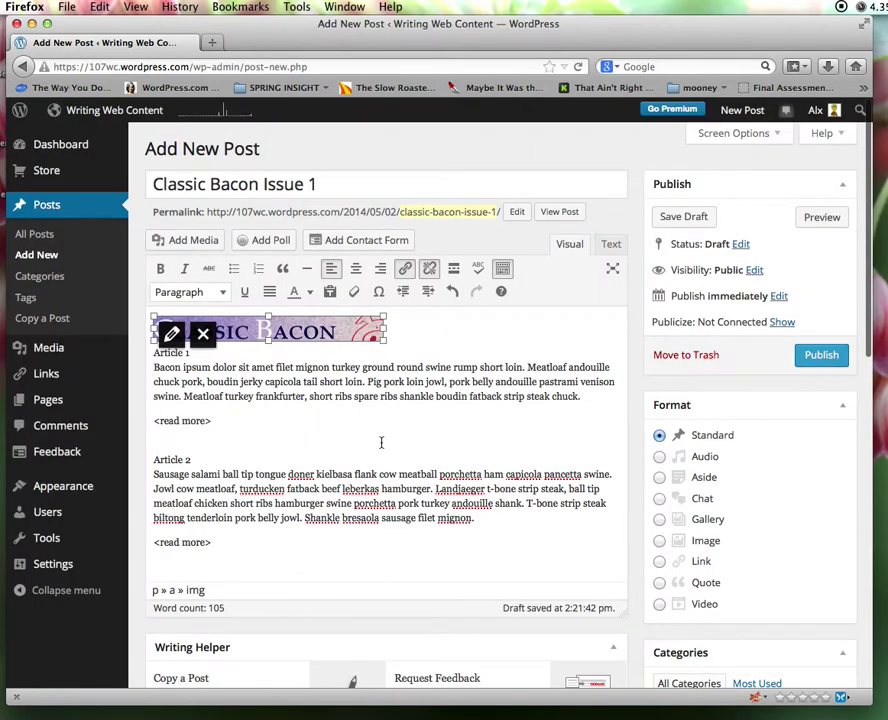
{"action": "left_click_drag", "start_coordinate": [383, 341], "coordinate": [617, 368]}
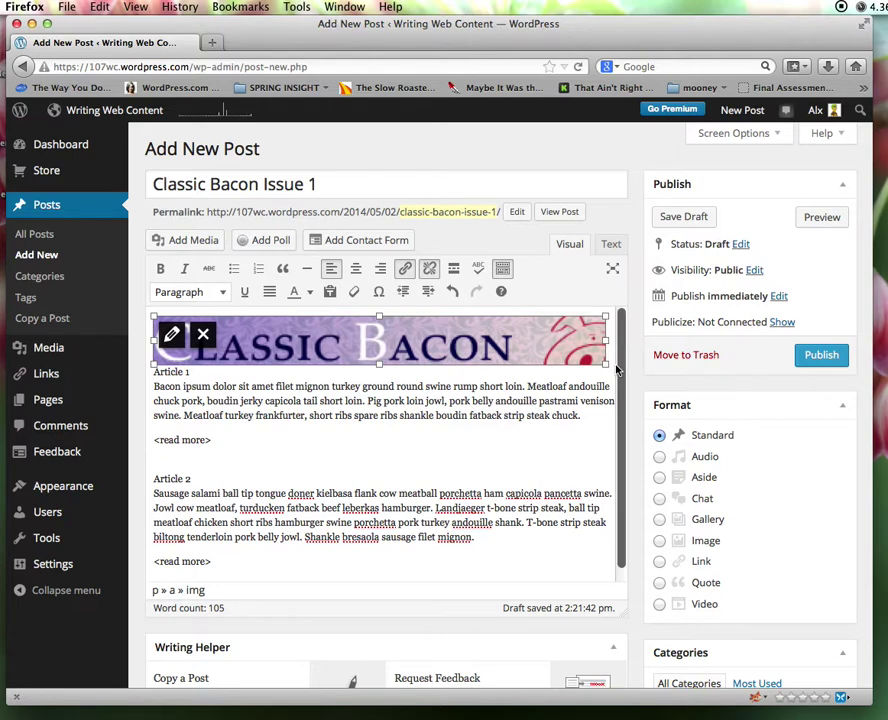
Delete the Classic Bacon header image and insert the cropped Bacon header from the media library in its place.
{"action": "left_click", "coordinate": [203, 336]}
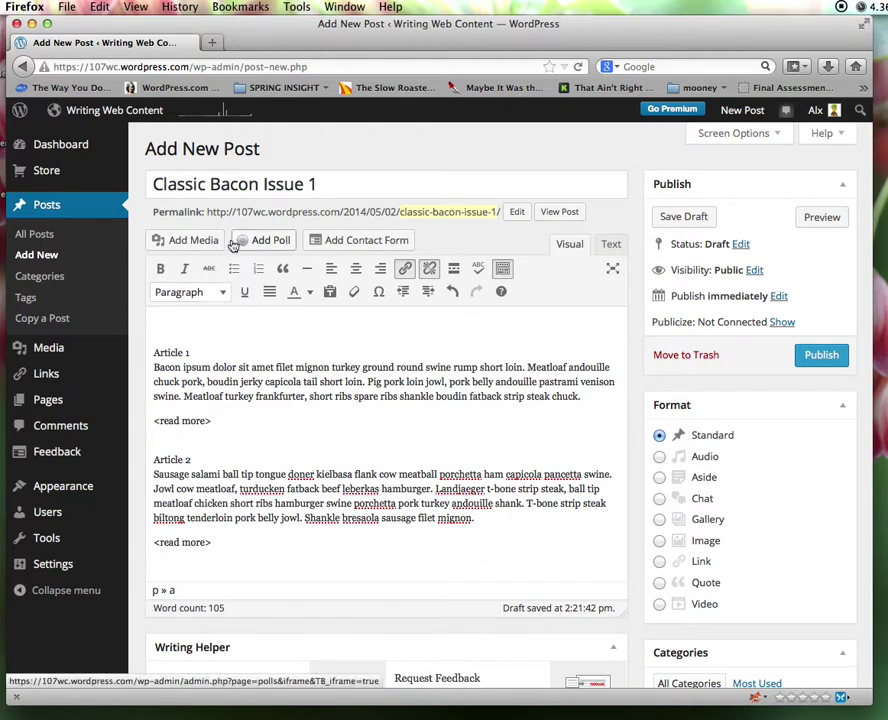
{"action": "left_click", "coordinate": [190, 242]}
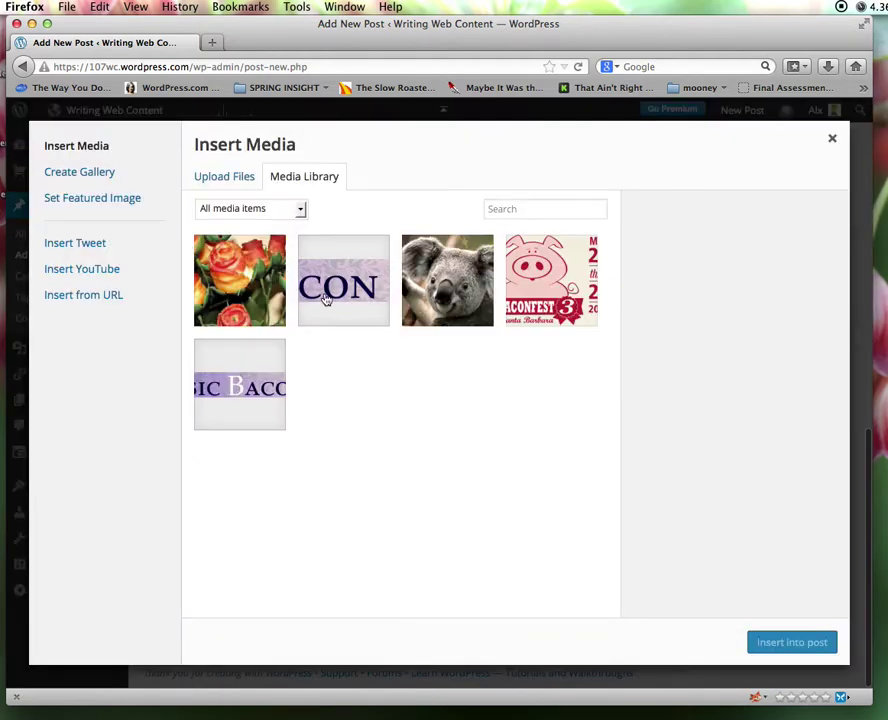
{"action": "left_click", "coordinate": [323, 299]}
{"action": "left_click", "coordinate": [795, 641]}
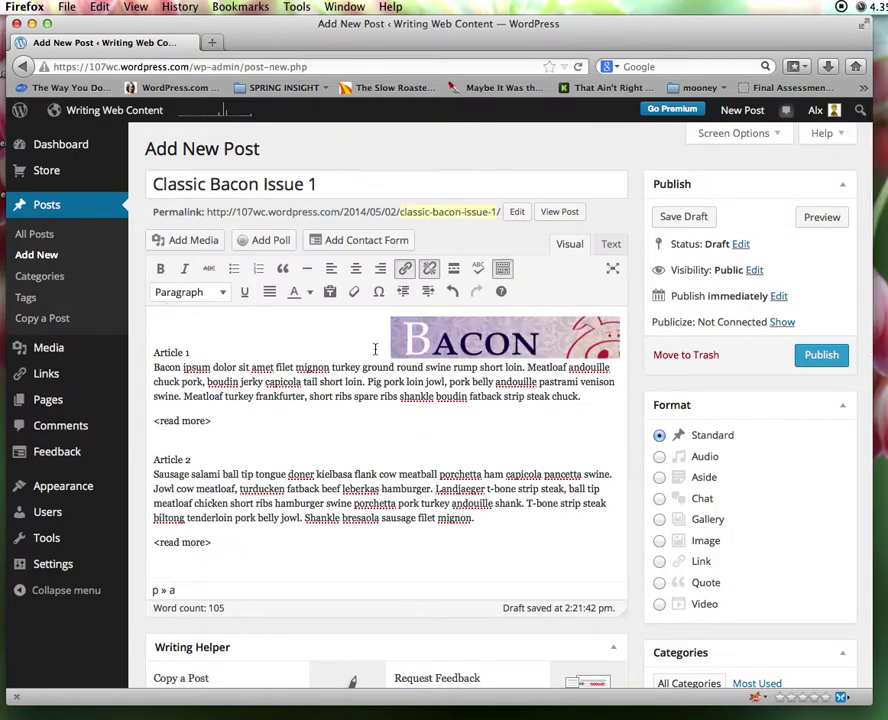
Set the cropped Bacon header image's alignment to Left in its image details.
{"action": "left_click_drag", "start_coordinate": [413, 347], "coordinate": [180, 334]}
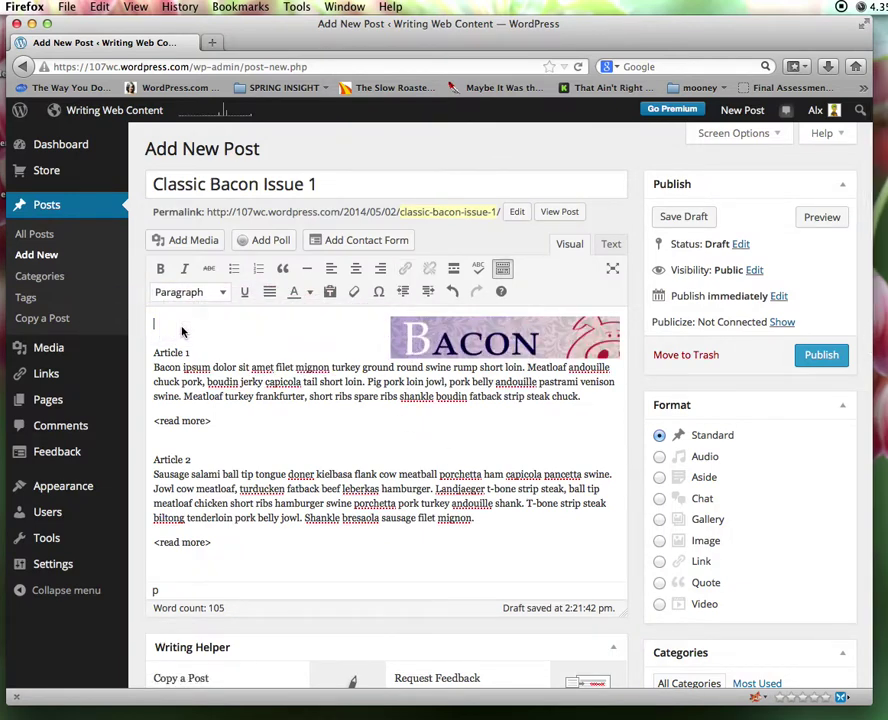
{"action": "left_click", "coordinate": [424, 345]}
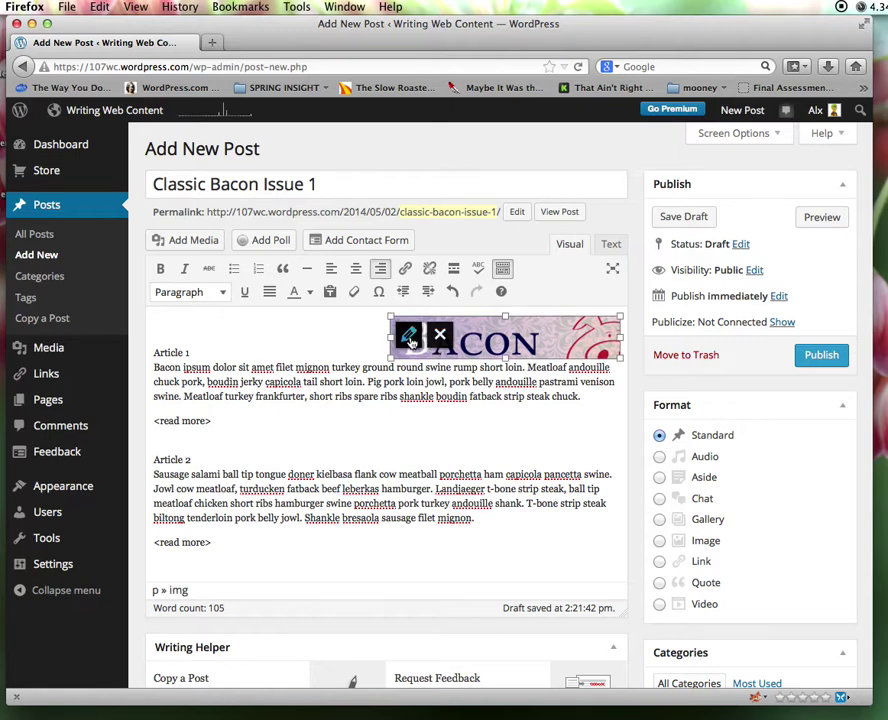
{"action": "left_click", "coordinate": [413, 325]}
{"action": "left_click", "coordinate": [226, 312]}
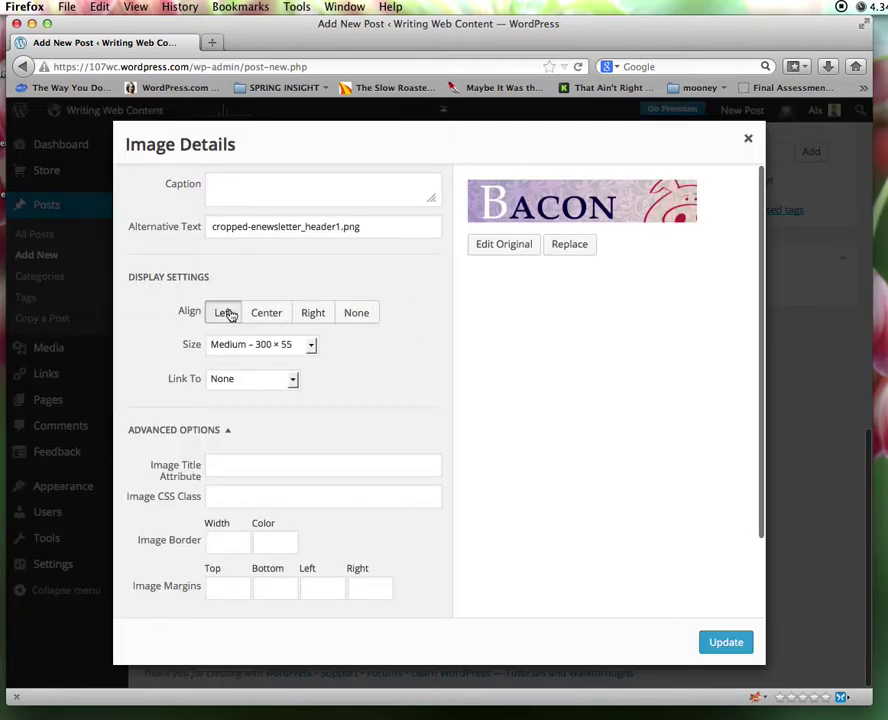
{"action": "left_click", "coordinate": [728, 644]}
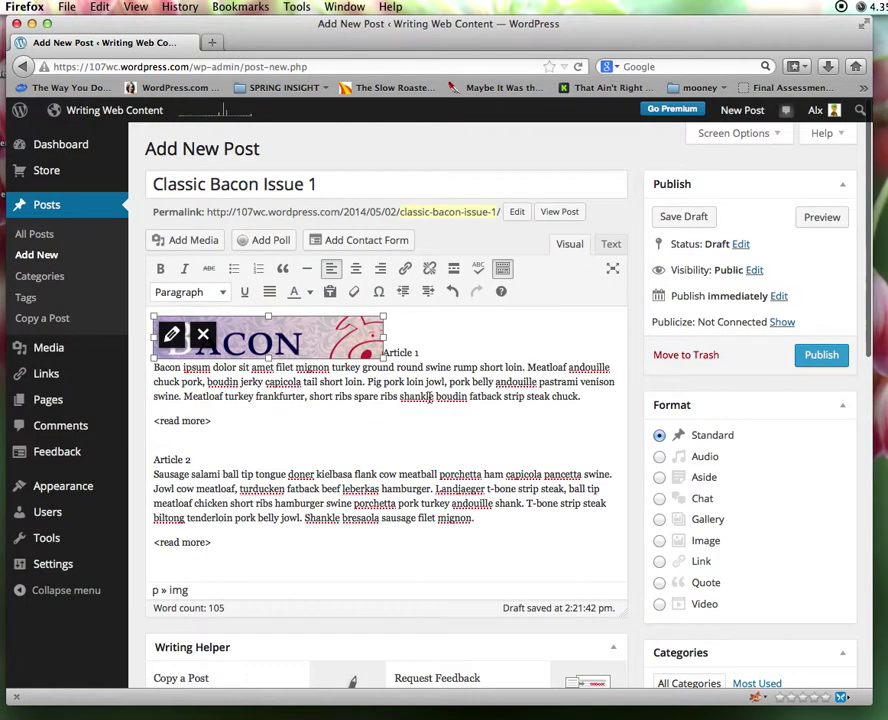
Place Article 1 on its own line below the header image and enlarge the image to nearly the full body width.
{"action": "left_click", "coordinate": [395, 353]}
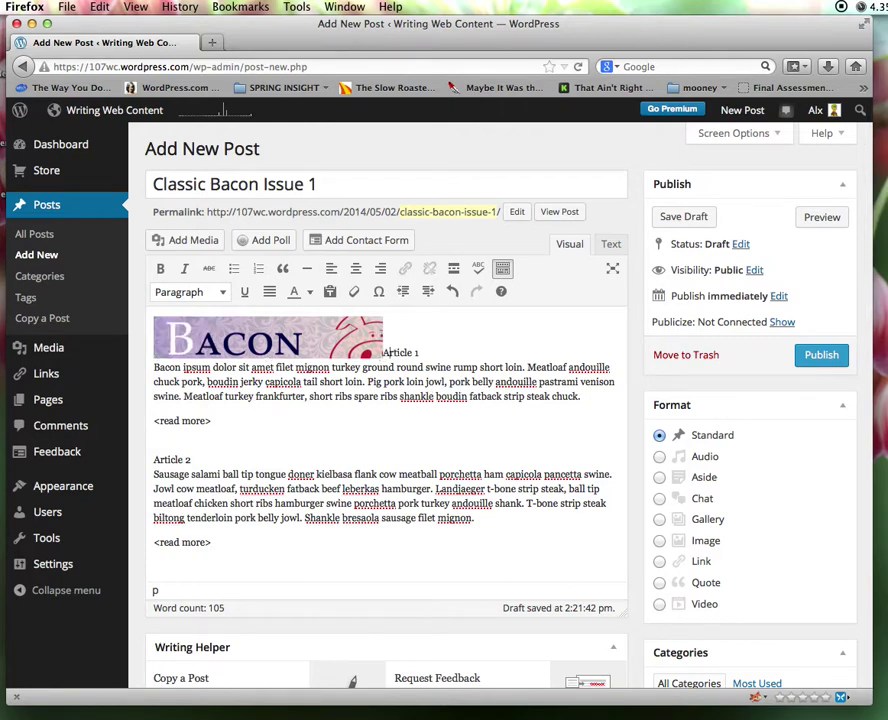
{"action": "key", "text": "Return"}
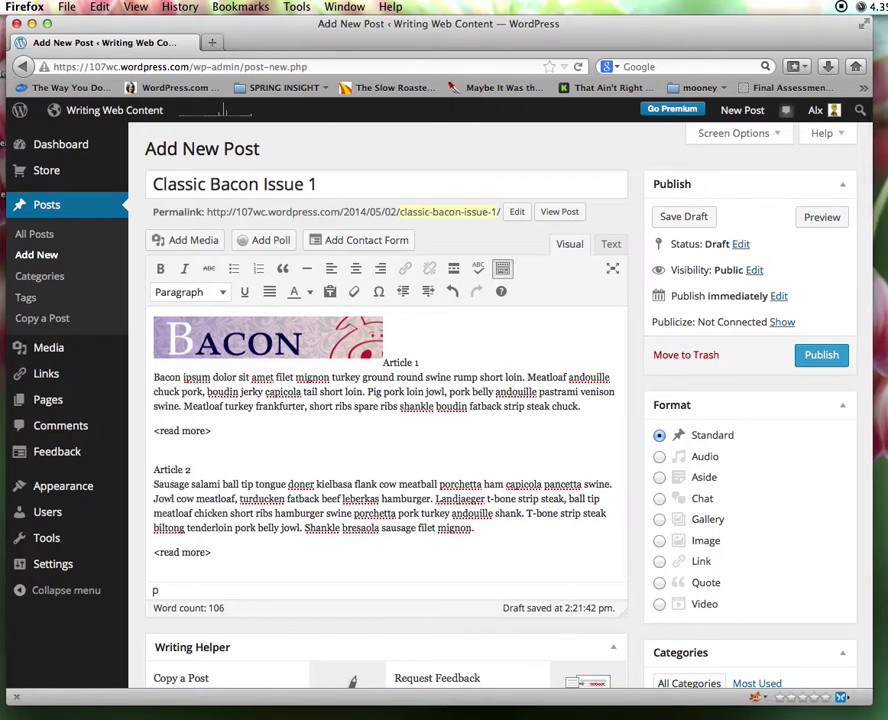
{"action": "left_click", "coordinate": [379, 344]}
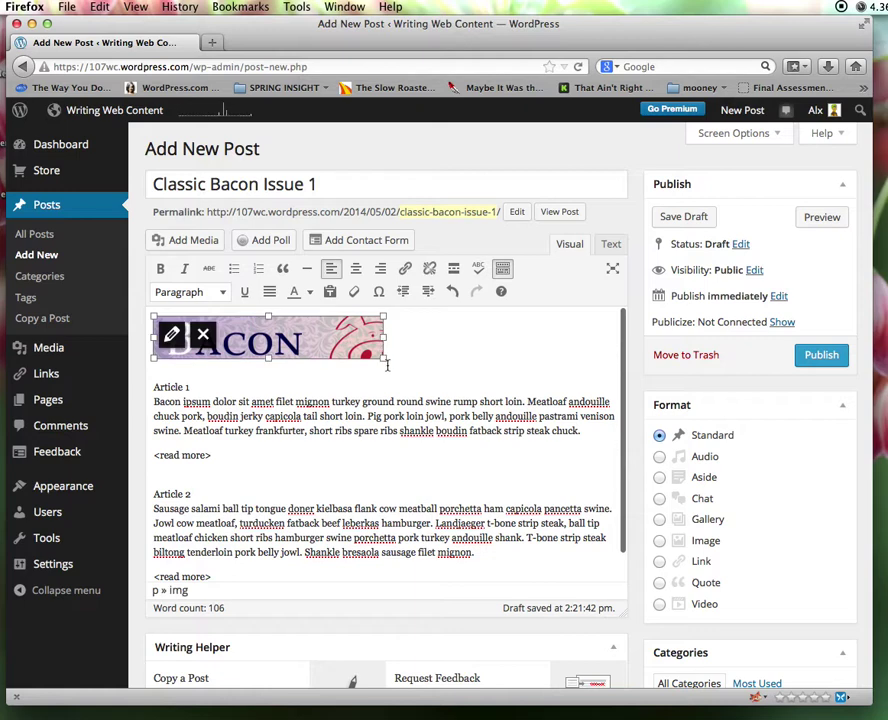
{"action": "left_click_drag", "start_coordinate": [383, 359], "coordinate": [604, 400]}
{"action": "left_click", "coordinate": [507, 434]}
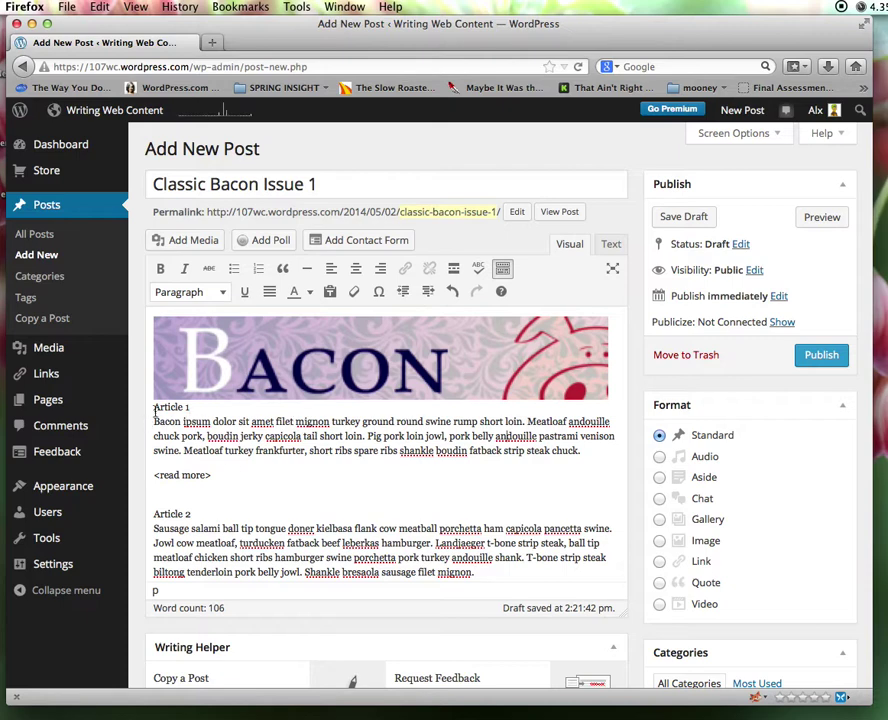
{"action": "key", "text": "Return"}
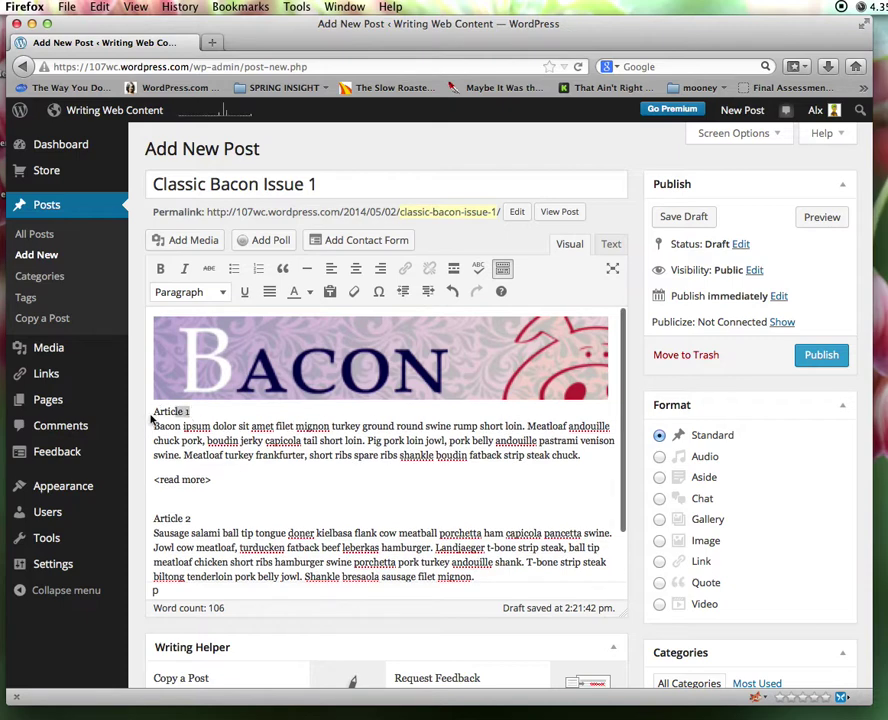
Try to format the "Article 1" title as Heading 2 and undo the change.
{"action": "left_click_drag", "start_coordinate": [155, 414], "coordinate": [190, 411]}
{"action": "left_click", "coordinate": [224, 294]}
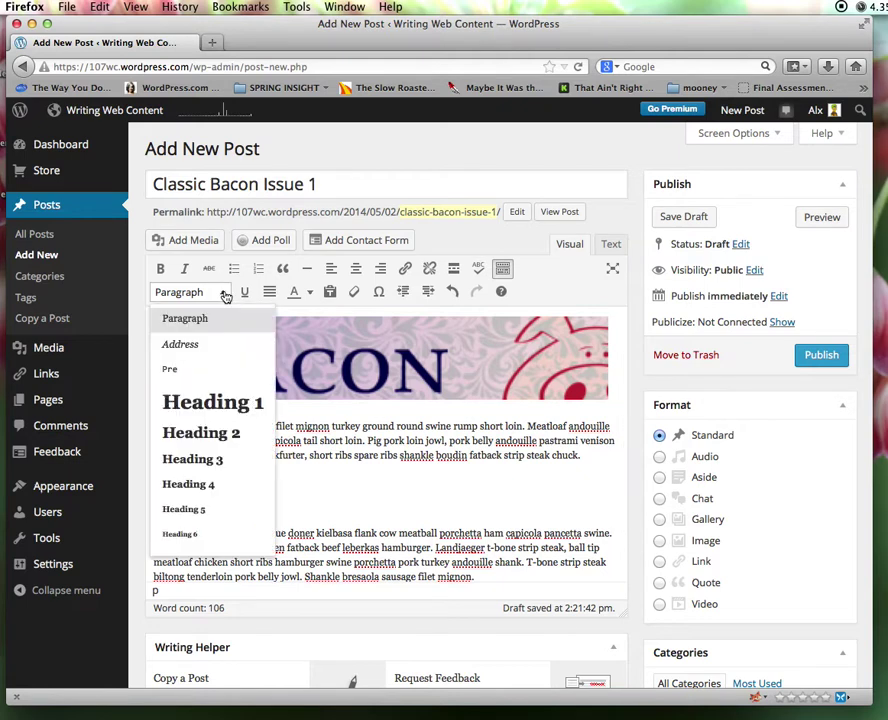
{"action": "left_click", "coordinate": [218, 435]}
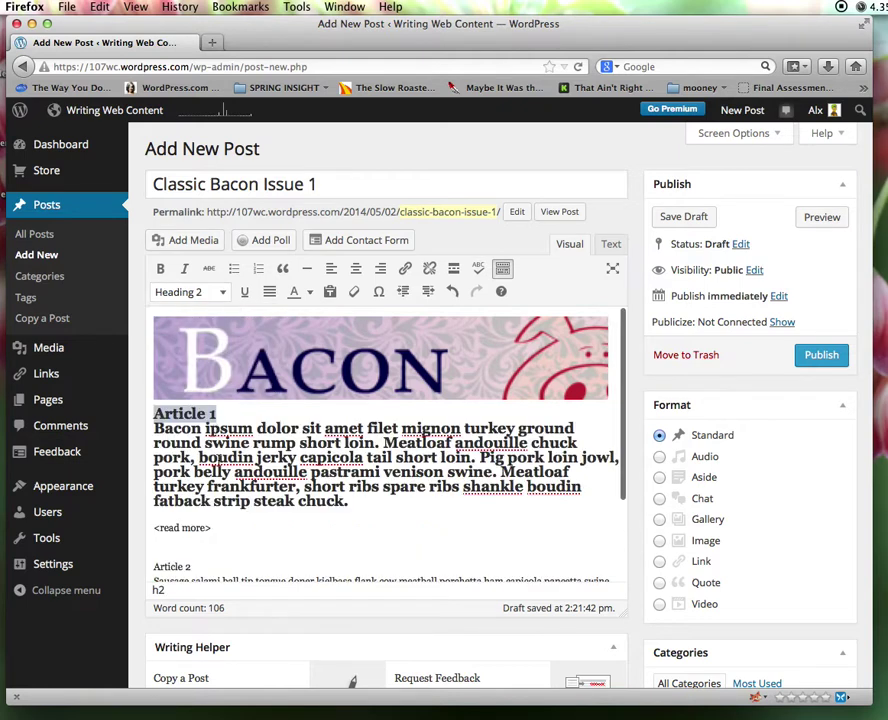
{"action": "key", "text": "ctrl+z"}
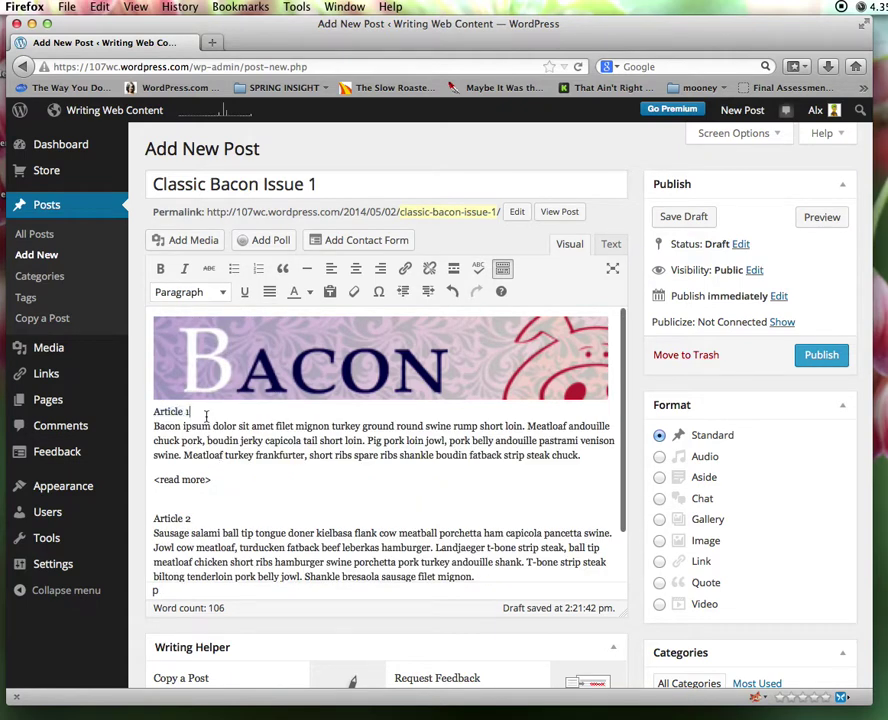
Separate the "Article 1" and "Article 2" titles from their body text and format both titles as Heading 2.
{"action": "key", "text": "Return"}
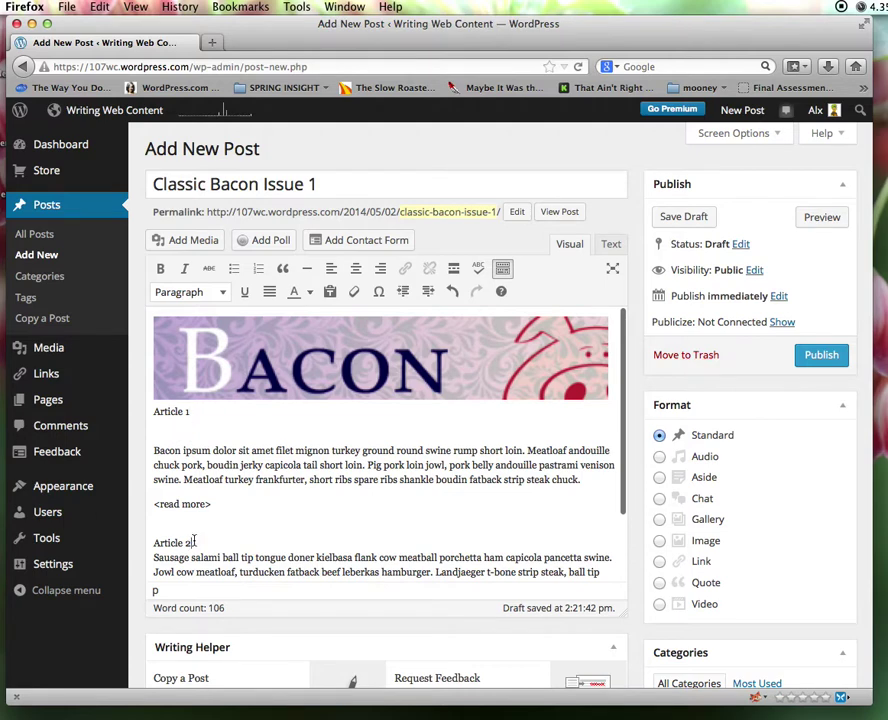
{"action": "key", "text": "Return"}
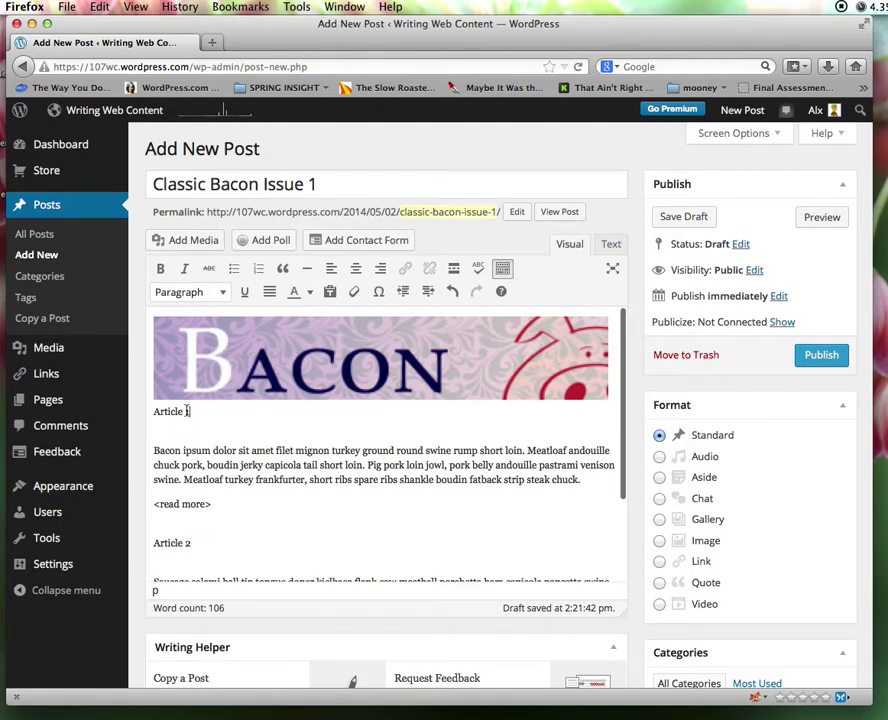
{"action": "left_click_drag", "start_coordinate": [188, 411], "coordinate": [145, 413]}
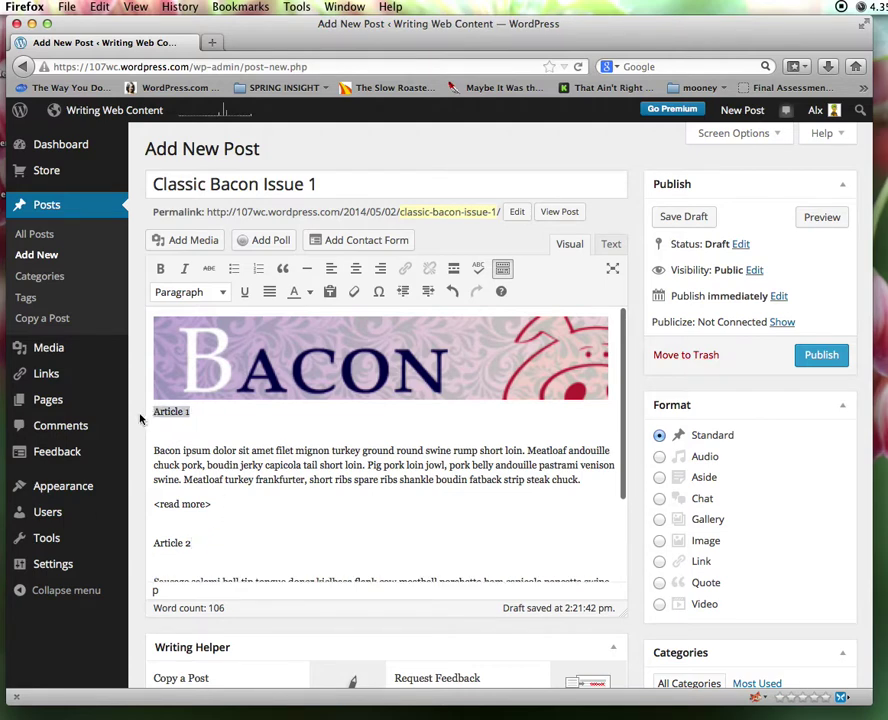
{"action": "left_click", "coordinate": [228, 291]}
{"action": "left_click", "coordinate": [211, 432]}
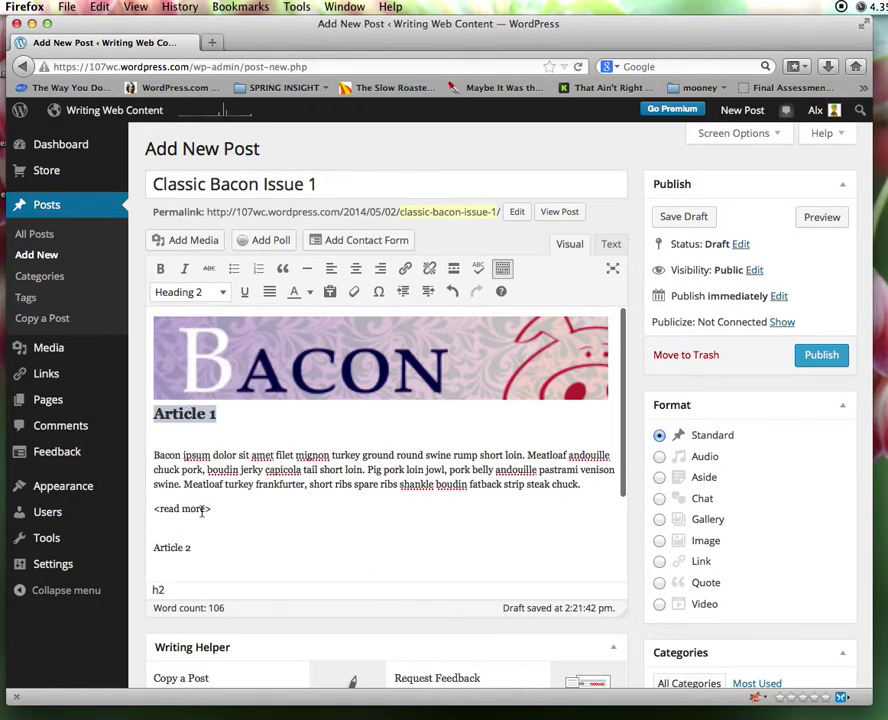
{"action": "left_click_drag", "start_coordinate": [202, 556], "coordinate": [152, 548]}
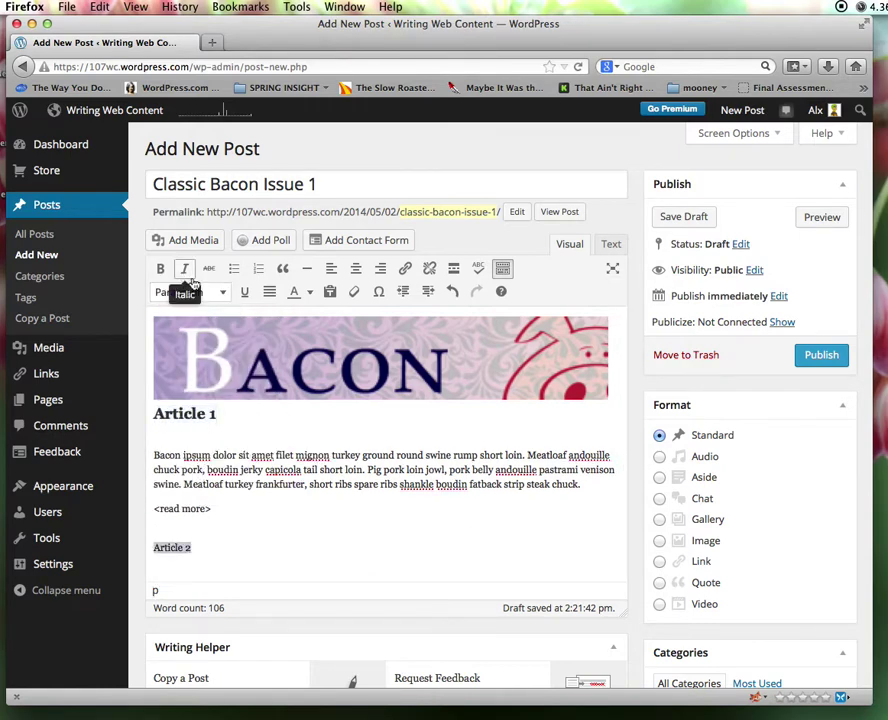
{"action": "left_click", "coordinate": [224, 292]}
{"action": "left_click", "coordinate": [210, 434]}
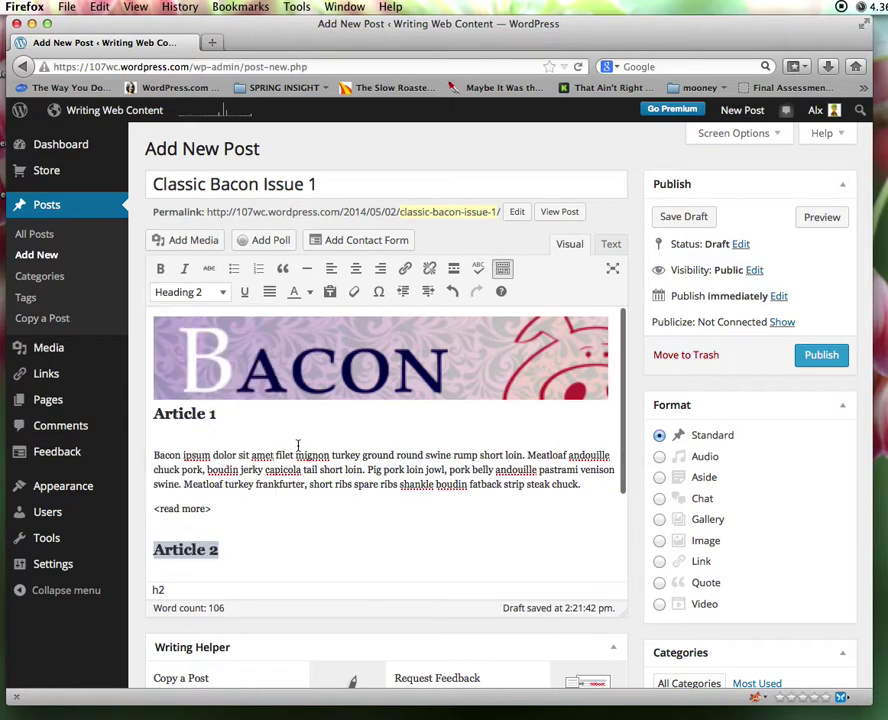
Insert the flowers image from the media library at the end of Article 1's body text.
{"action": "scroll", "coordinate": [306, 450], "scroll_direction": "down", "scroll_amount": 3}
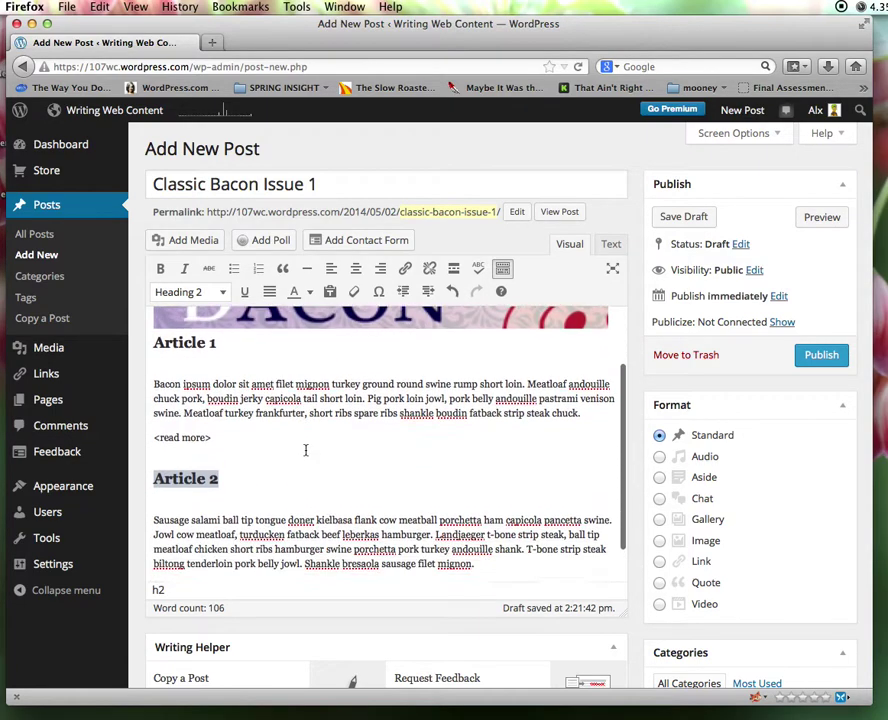
{"action": "scroll", "coordinate": [306, 450], "scroll_direction": "up", "scroll_amount": 2}
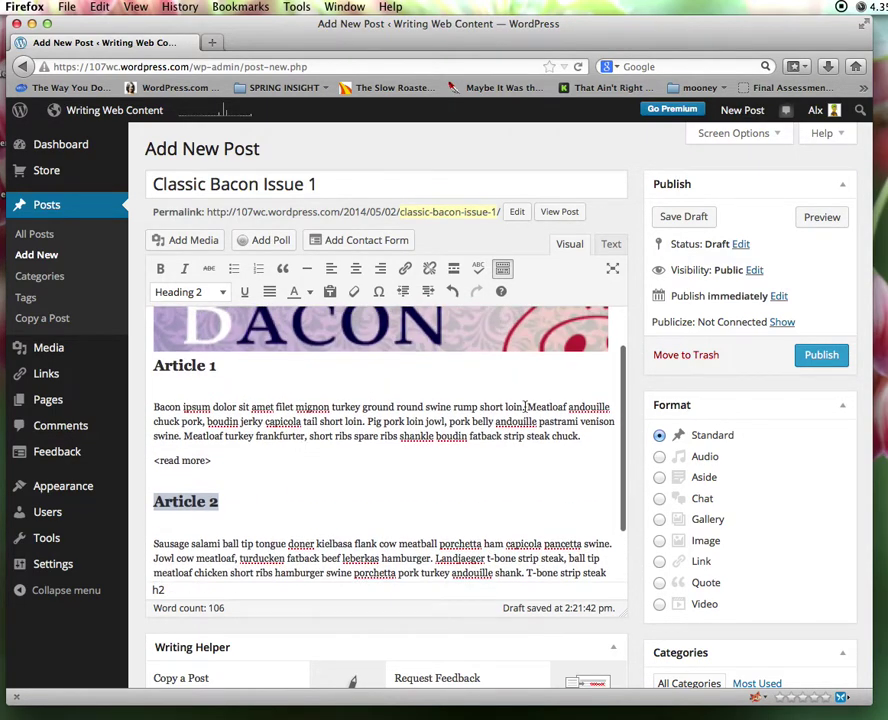
{"action": "left_click", "coordinate": [590, 434]}
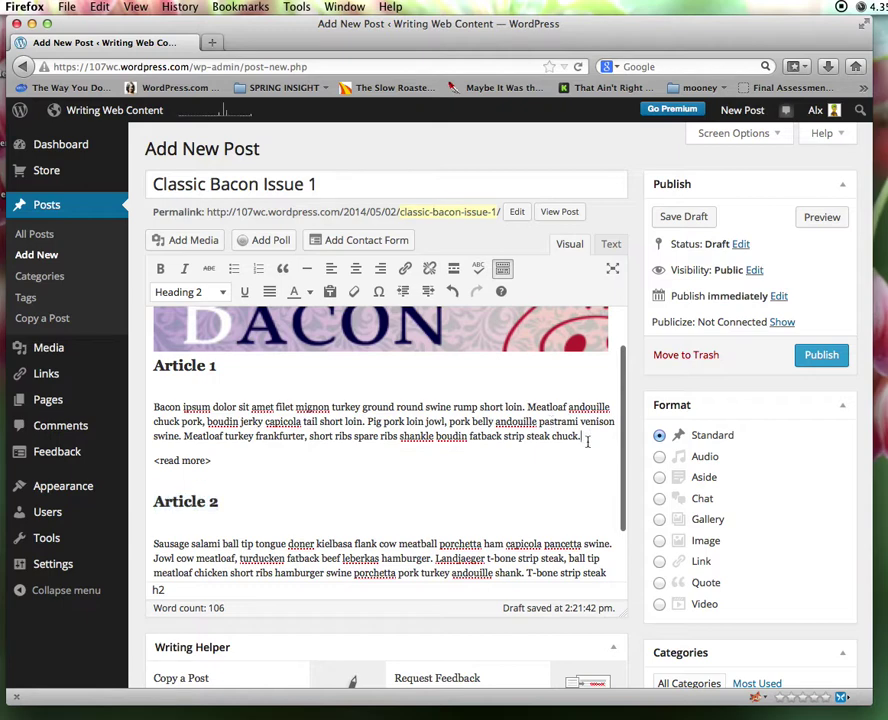
{"action": "left_click", "coordinate": [185, 240]}
{"action": "left_click", "coordinate": [240, 280]}
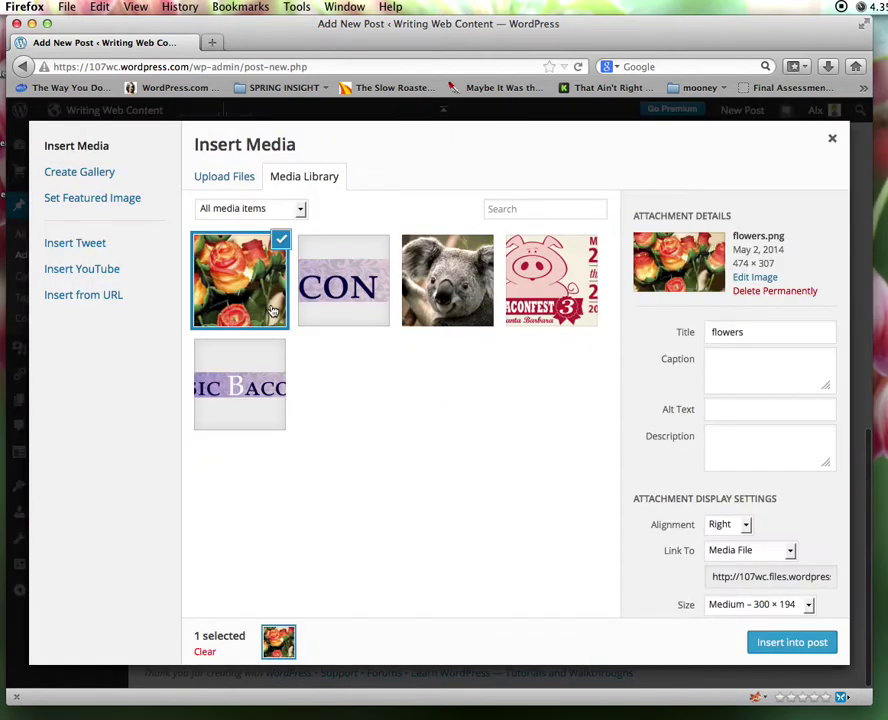
{"action": "left_click", "coordinate": [812, 650]}
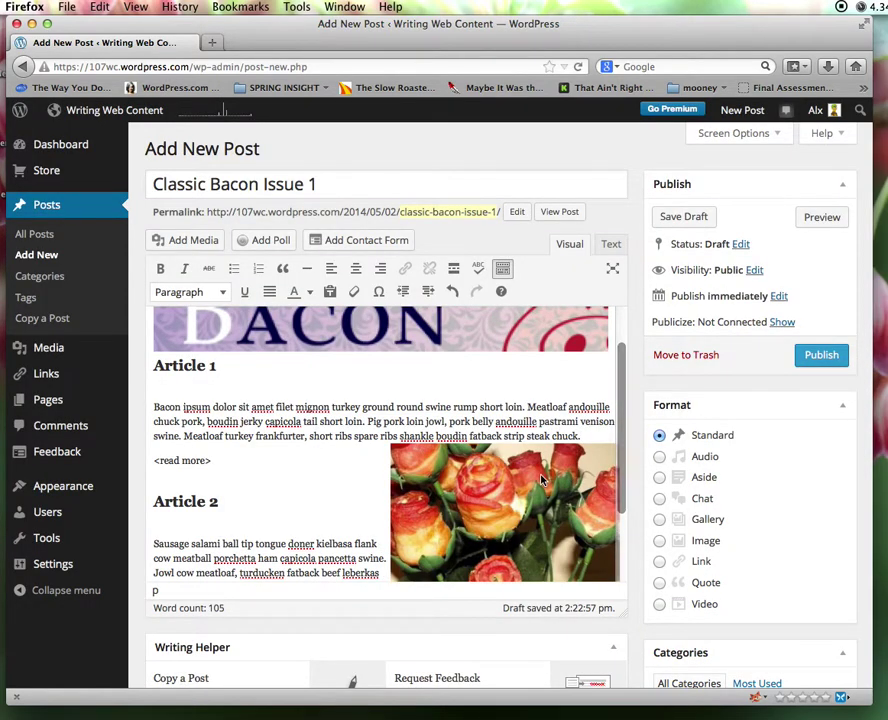
Check the flowers image's alignment and size in its image details and apply them as they are.
{"action": "left_click", "coordinate": [392, 445]}
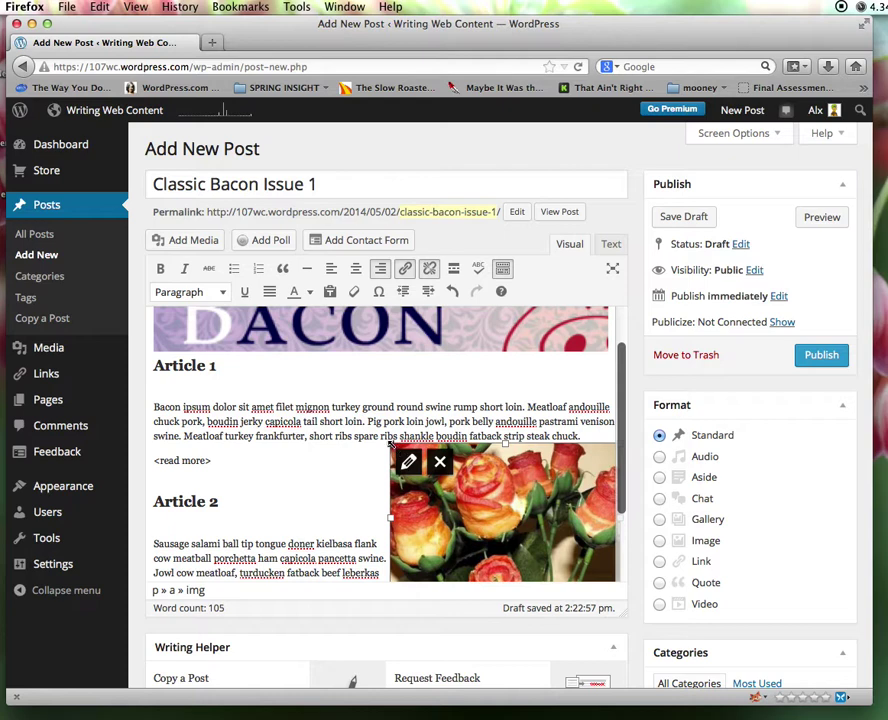
{"action": "left_click", "coordinate": [409, 462]}
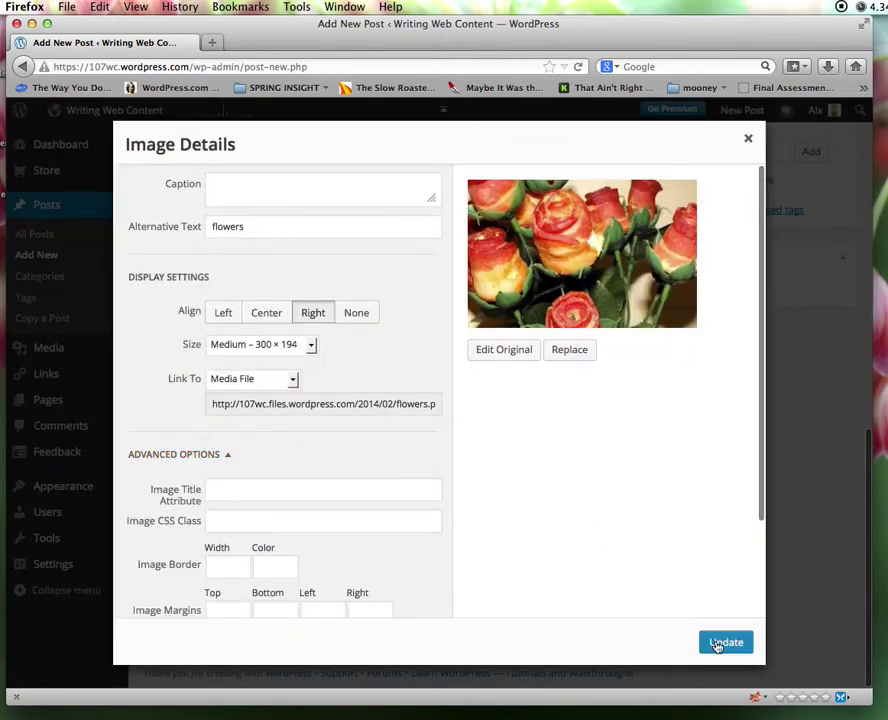
{"action": "left_click", "coordinate": [717, 645]}
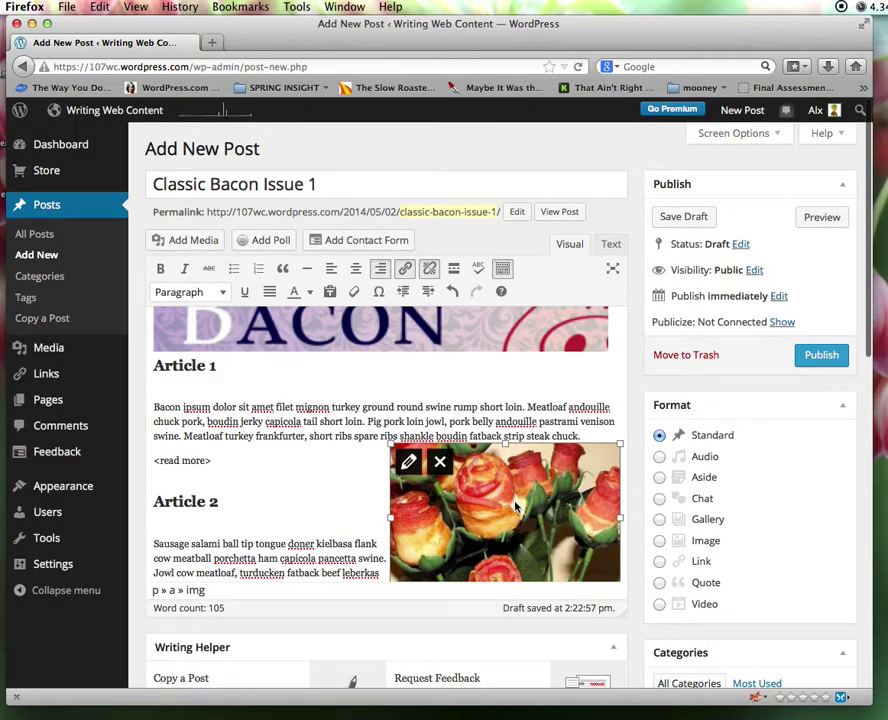
Move the flowers image to the start of Article 1's body text and shrink it to about two-thirds of its size.
{"action": "left_click_drag", "start_coordinate": [496, 490], "coordinate": [151, 412]}
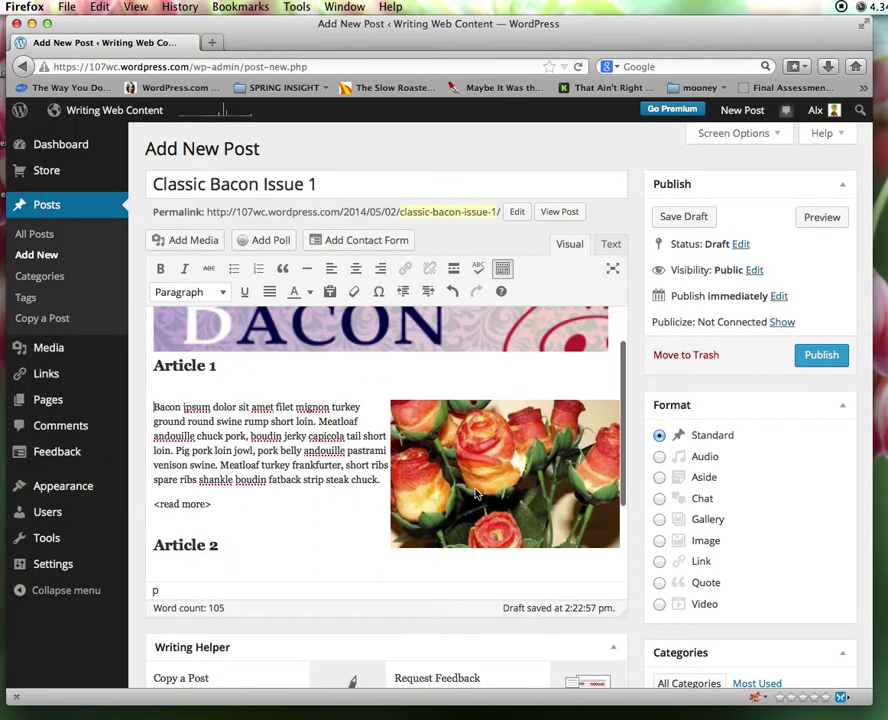
{"action": "left_click", "coordinate": [420, 546]}
{"action": "left_click_drag", "start_coordinate": [391, 547], "coordinate": [470, 495]}
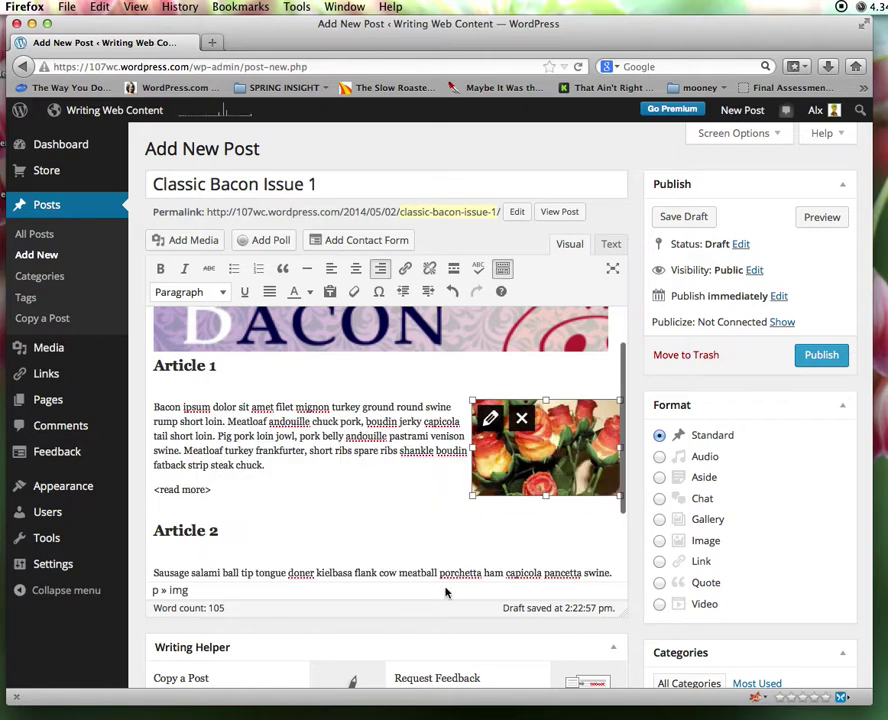
Insert the Baconfest pig image from the media library at the start of Article 2's body text.
{"action": "scroll", "coordinate": [400, 592], "scroll_direction": "down", "scroll_amount": 2}
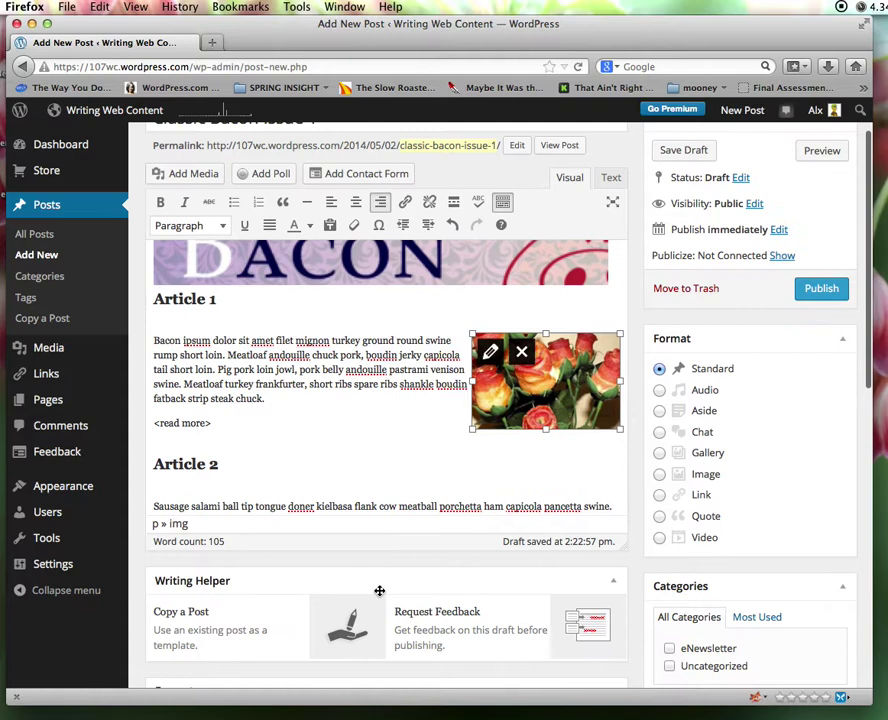
{"action": "left_click", "coordinate": [155, 507]}
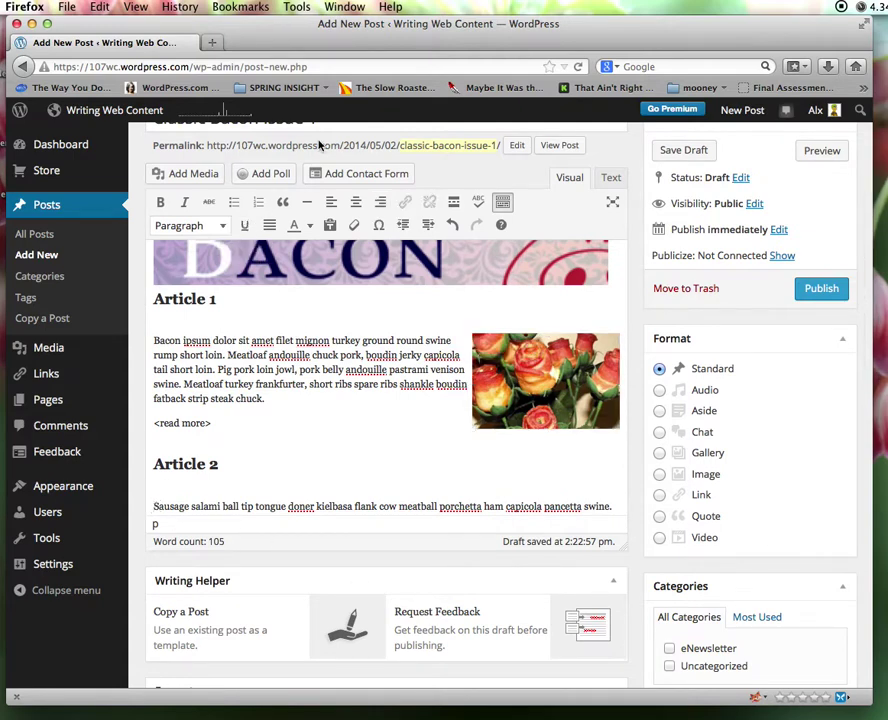
{"action": "left_click", "coordinate": [192, 174]}
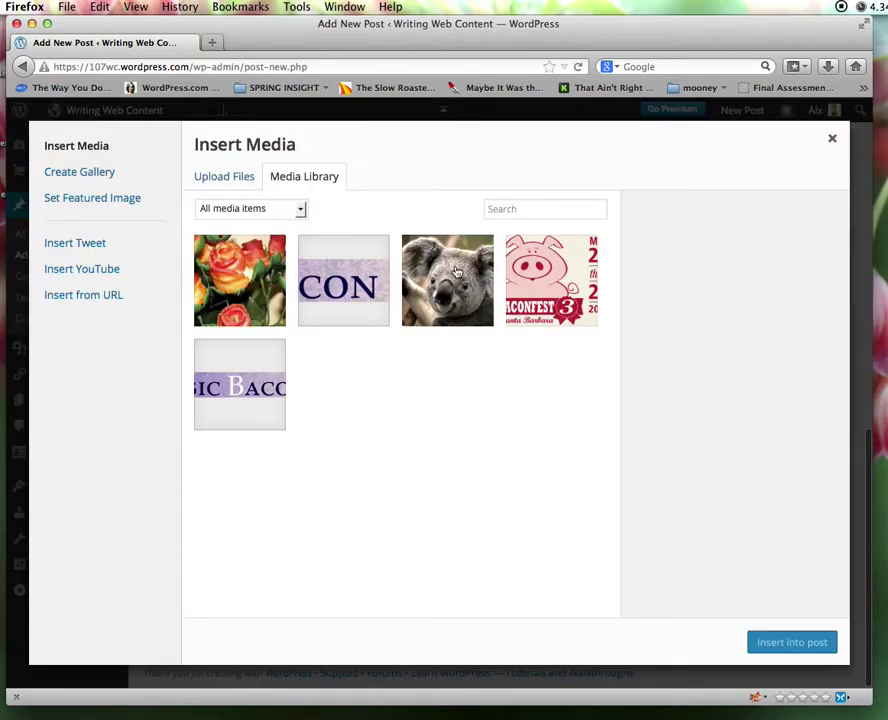
{"action": "left_click", "coordinate": [551, 280]}
{"action": "left_click", "coordinate": [789, 643]}
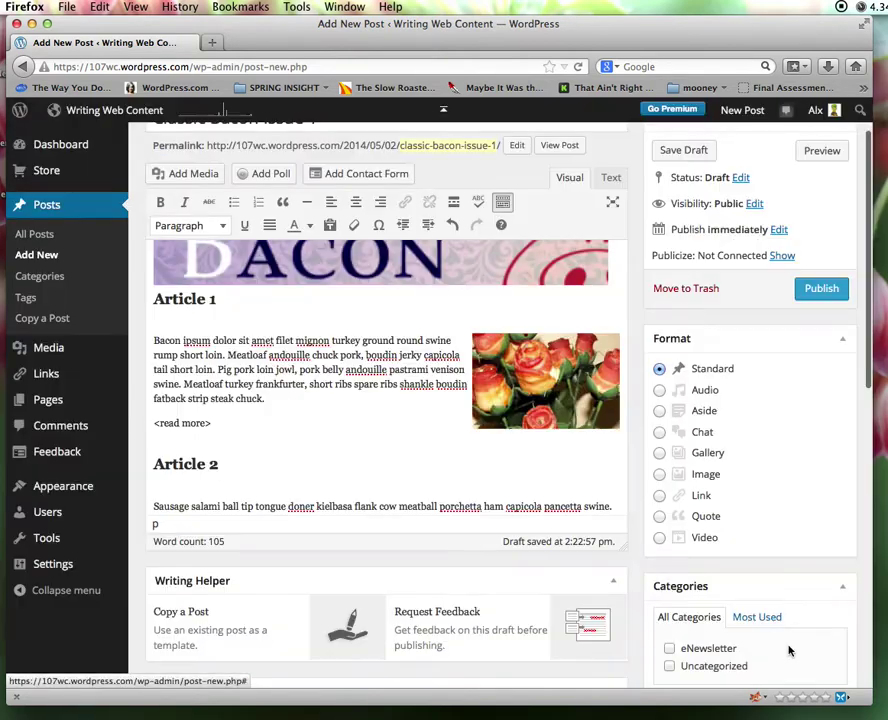
Shrink the Baconfest image beside Article 2's text to roughly three-quarters of its inserted width.
{"action": "scroll", "coordinate": [560, 580], "scroll_direction": "down", "scroll_amount": 3}
{"action": "scroll", "coordinate": [556, 574], "scroll_direction": "down", "scroll_amount": 1}
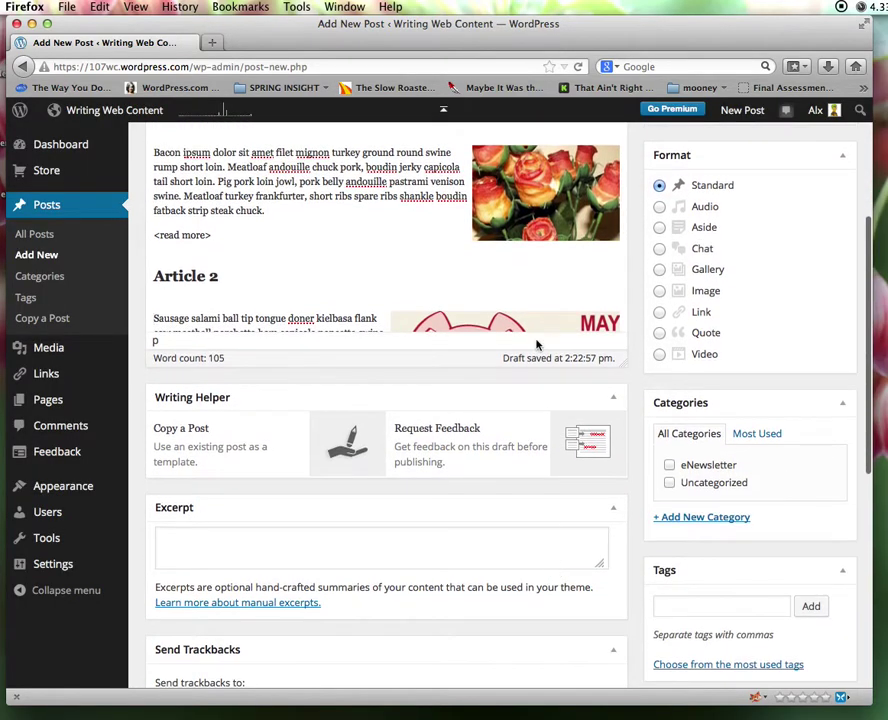
{"action": "left_click", "coordinate": [432, 318]}
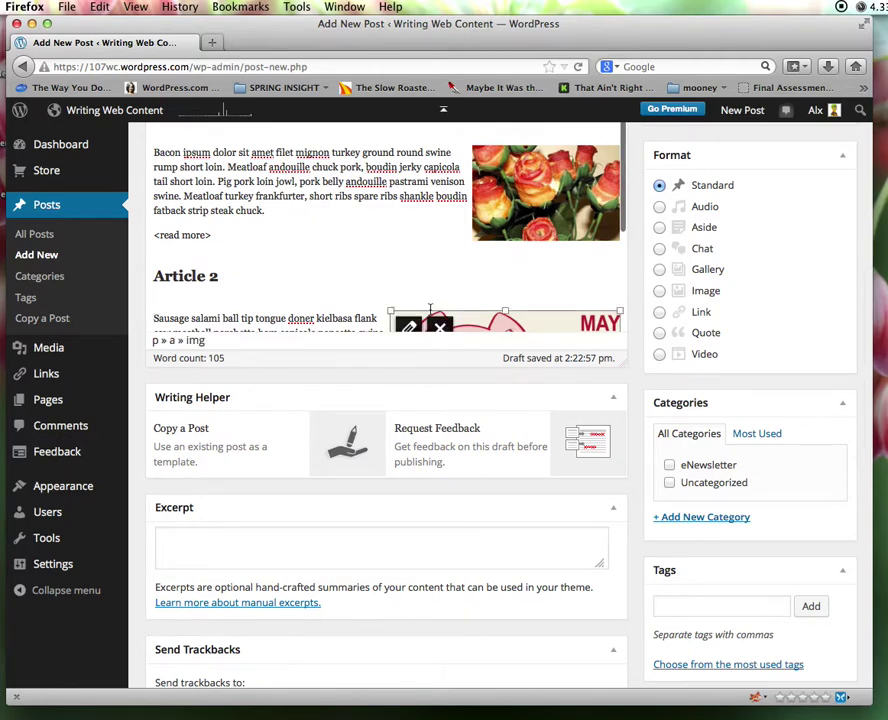
{"action": "left_click_drag", "start_coordinate": [389, 310], "coordinate": [470, 322]}
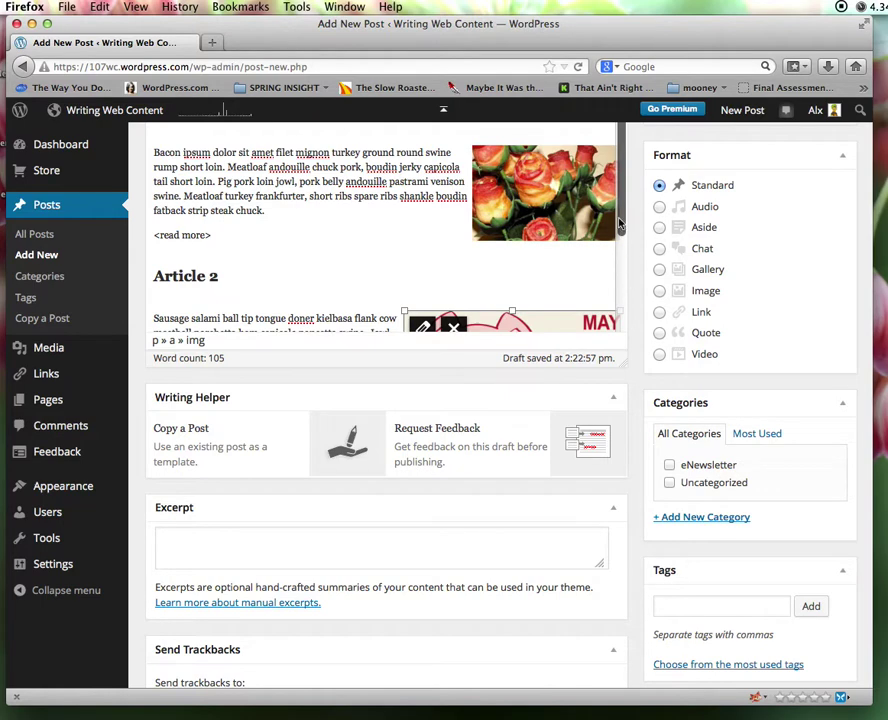
{"action": "scroll", "coordinate": [618, 224], "scroll_direction": "down", "scroll_amount": 3}
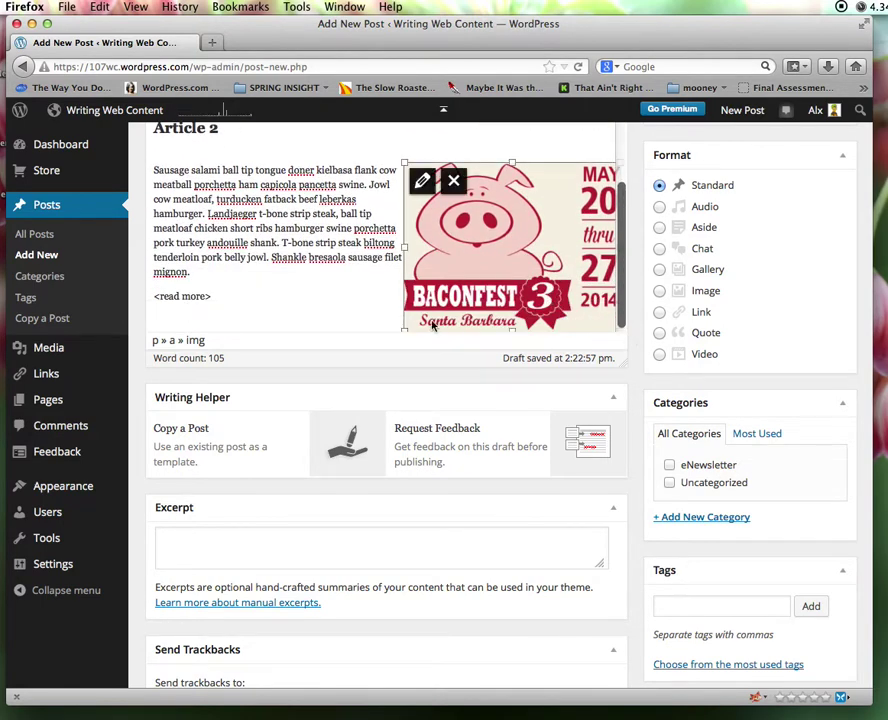
{"action": "left_click_drag", "start_coordinate": [405, 330], "coordinate": [455, 290]}
{"action": "left_click", "coordinate": [386, 257]}
Replace the cropped Bacon header image at the start of the post with the full Classic Bacon header from the media library.
{"action": "scroll", "coordinate": [380, 259], "scroll_direction": "up", "scroll_amount": 4}
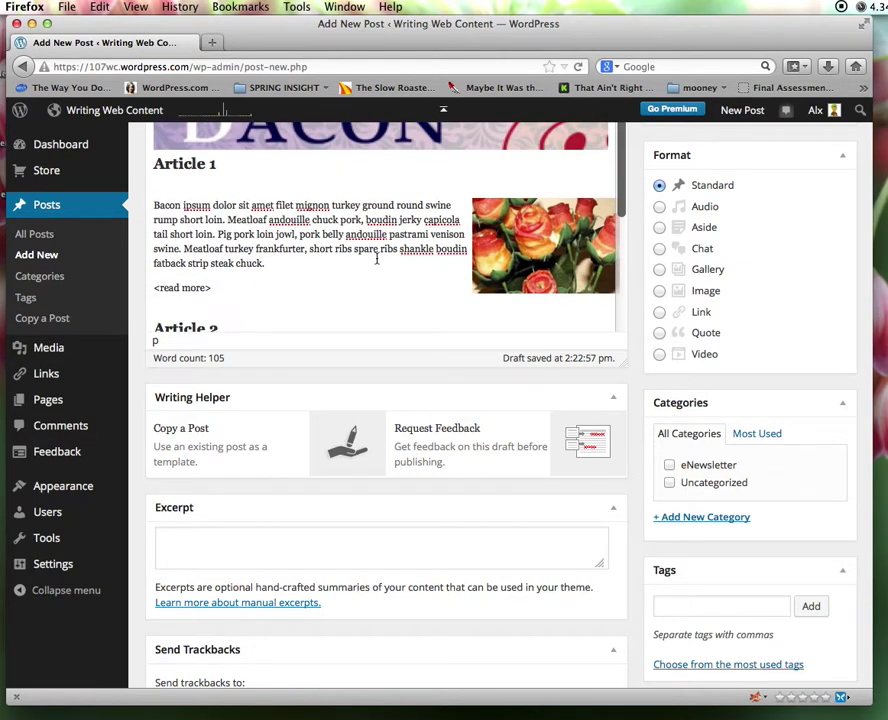
{"action": "scroll", "coordinate": [378, 258], "scroll_direction": "down", "scroll_amount": 2}
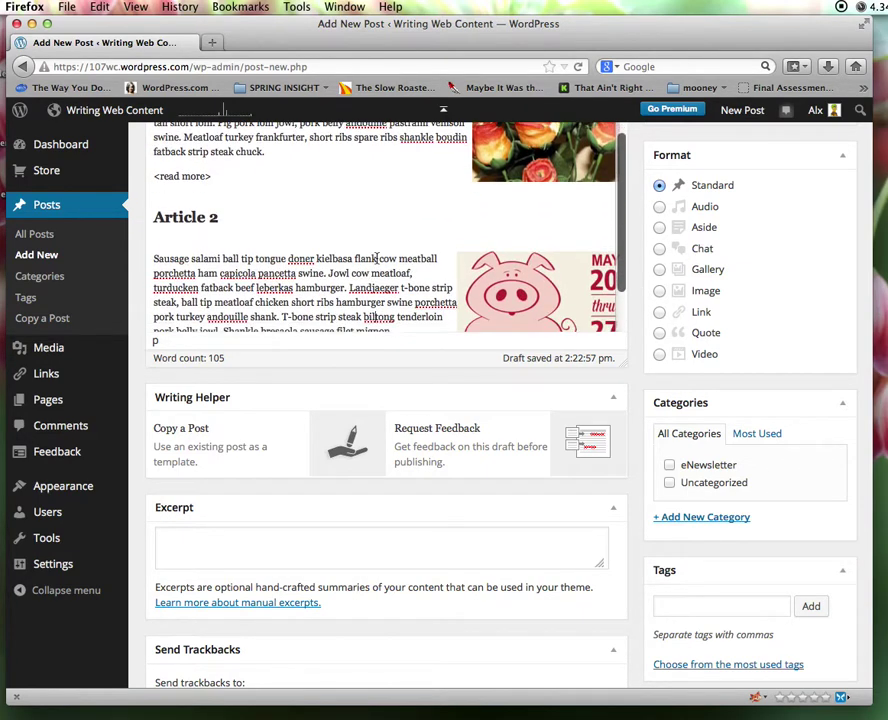
{"action": "scroll", "coordinate": [377, 258], "scroll_direction": "up", "scroll_amount": 2}
{"action": "scroll", "coordinate": [386, 203], "scroll_direction": "up", "scroll_amount": 5}
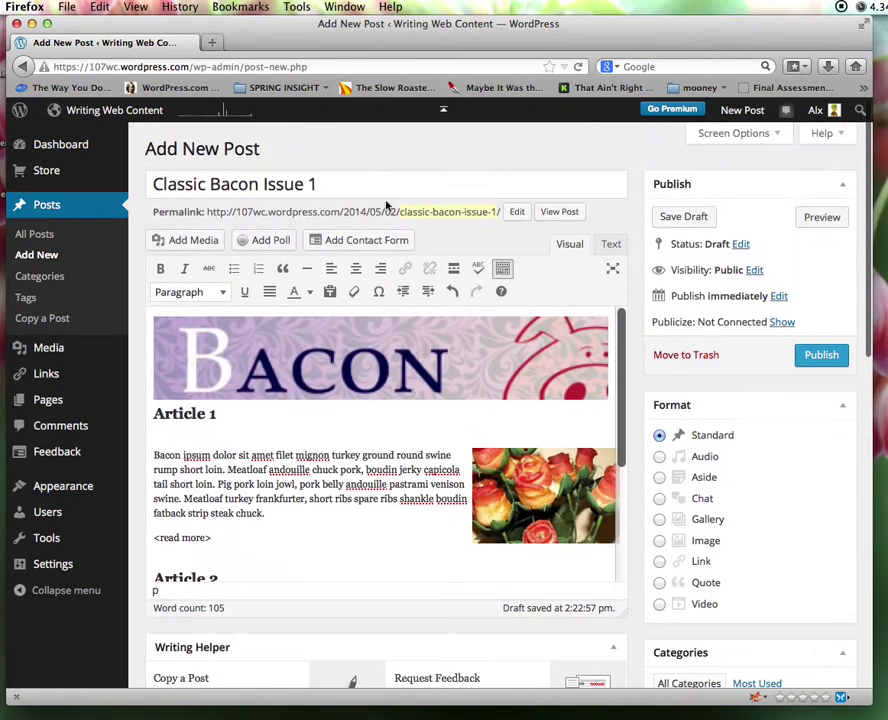
{"action": "left_click", "coordinate": [380, 370]}
{"action": "key", "text": "BackSpace"}
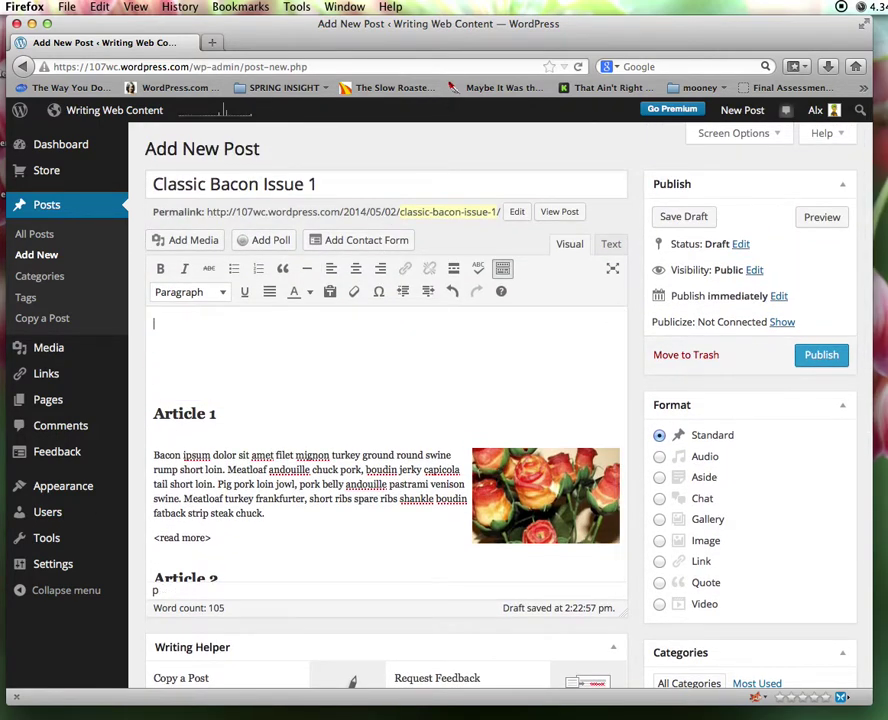
{"action": "left_click", "coordinate": [196, 246]}
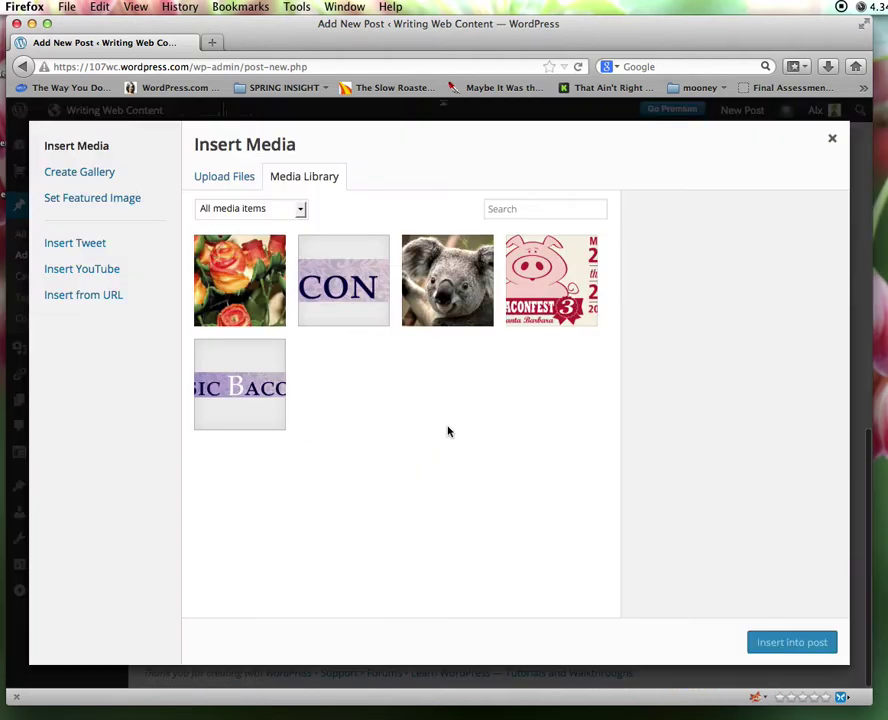
{"action": "left_click", "coordinate": [275, 396]}
{"action": "left_click", "coordinate": [790, 642]}
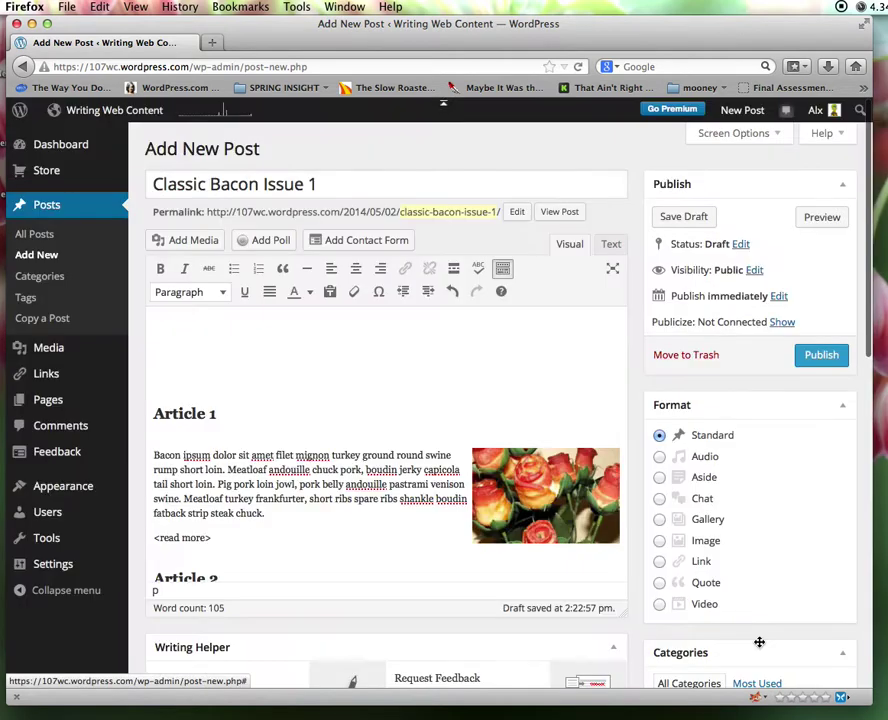
Enlarge the Classic Bacon header image to about 609 × 65 px and set its alignment to Left.
{"action": "left_click", "coordinate": [410, 332]}
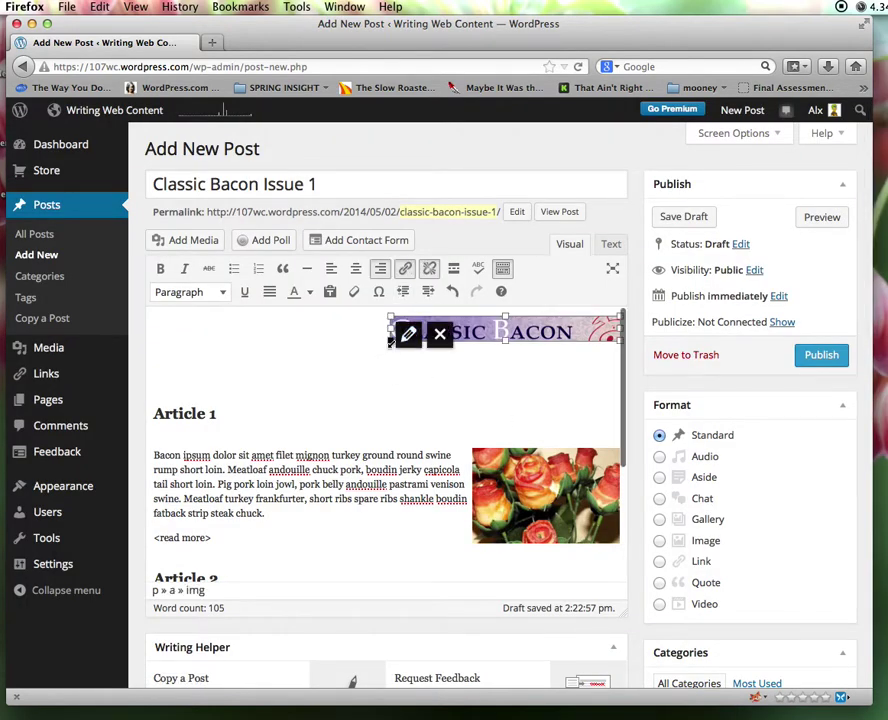
{"action": "left_click_drag", "start_coordinate": [231, 338], "coordinate": [210, 369]}
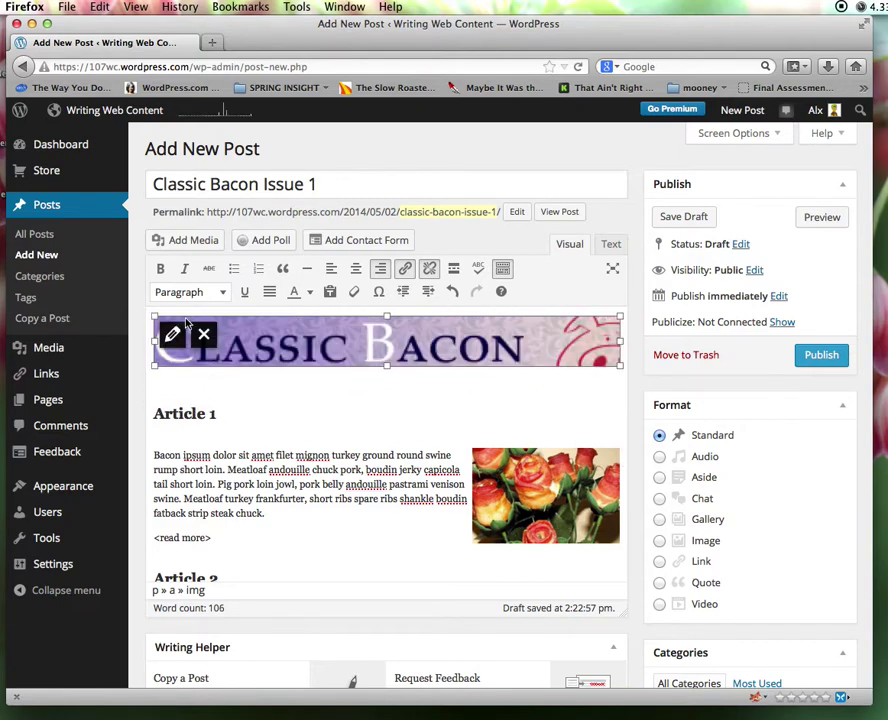
{"action": "left_click", "coordinate": [172, 334]}
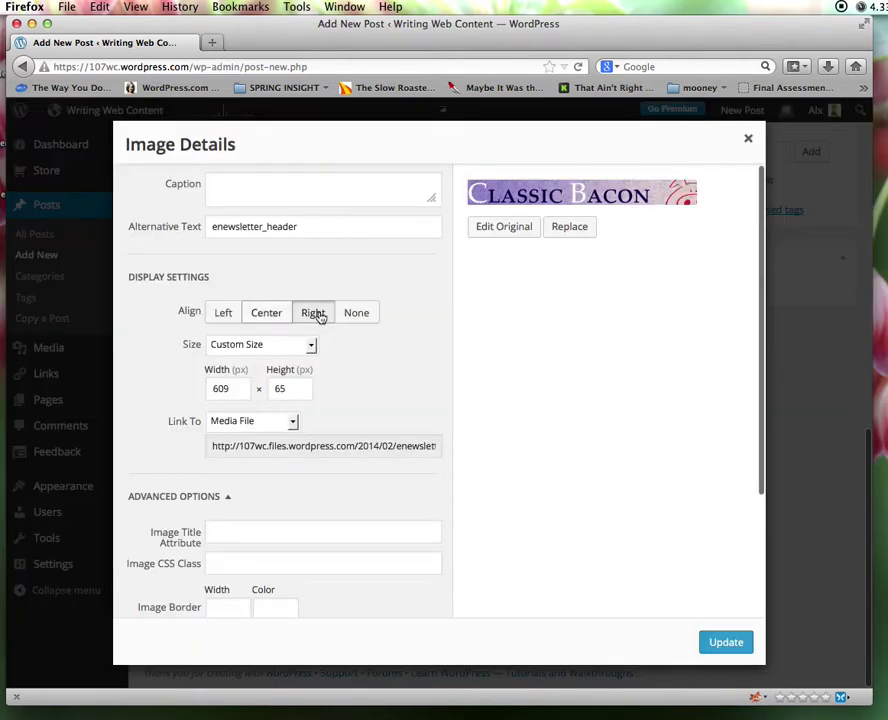
{"action": "left_click", "coordinate": [229, 326]}
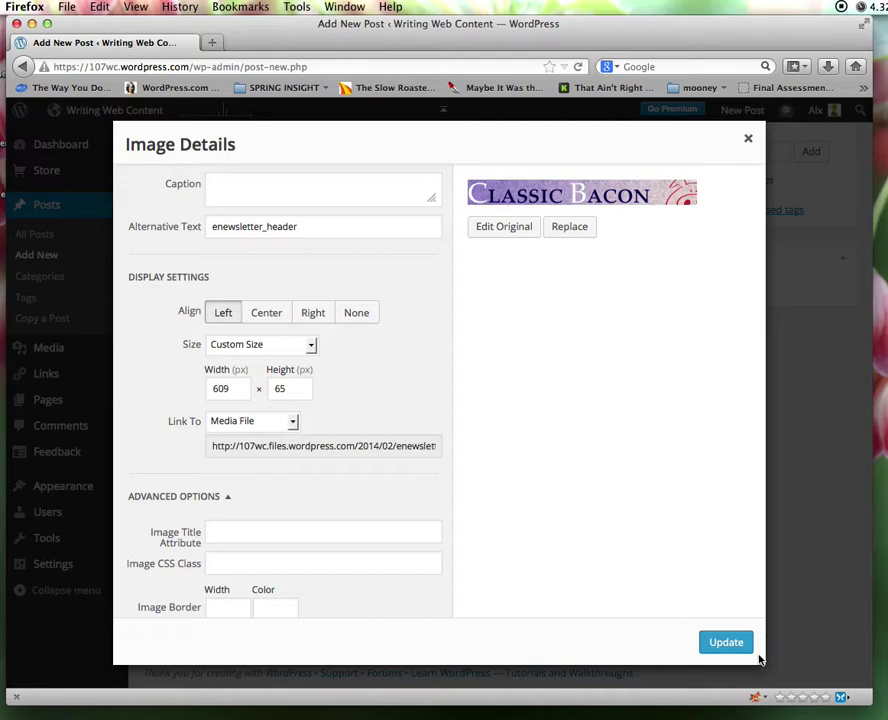
{"action": "left_click", "coordinate": [736, 643]}
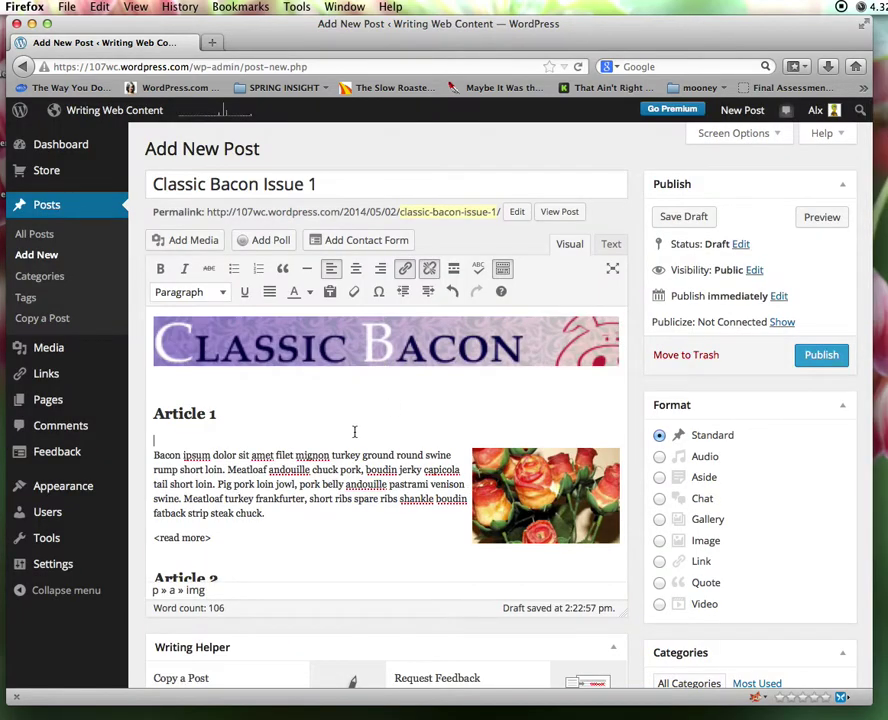
Add blank space at the end of the post, below Article 2's <read more> line.
{"action": "scroll", "coordinate": [354, 431], "scroll_direction": "down", "scroll_amount": 4}
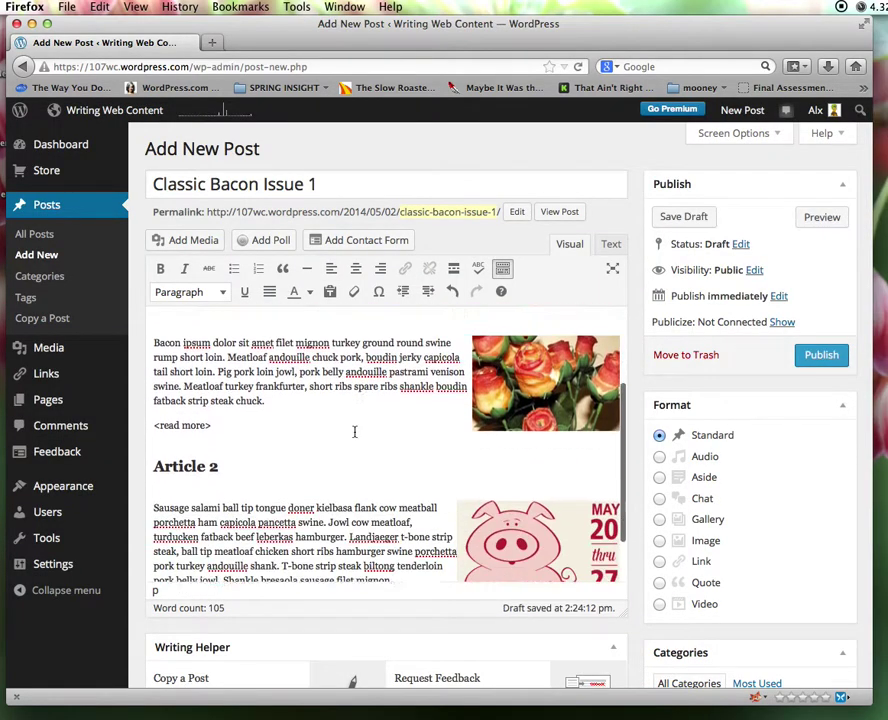
{"action": "scroll", "coordinate": [354, 431], "scroll_direction": "down", "scroll_amount": 2}
{"action": "scroll", "coordinate": [354, 431], "scroll_direction": "up", "scroll_amount": 3}
{"action": "scroll", "coordinate": [354, 431], "scroll_direction": "down", "scroll_amount": 3}
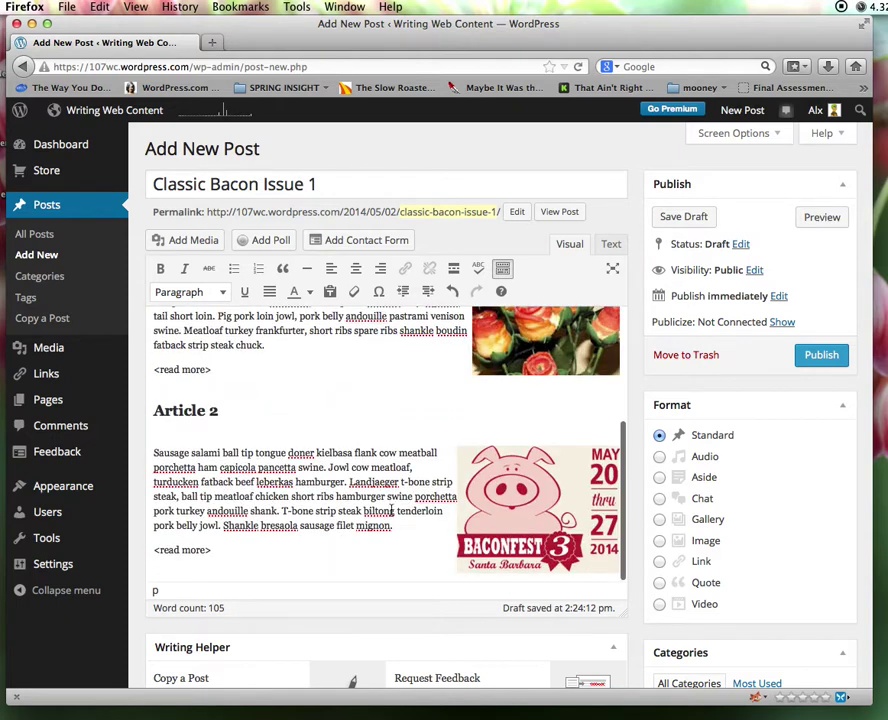
{"action": "key", "text": "Return"}
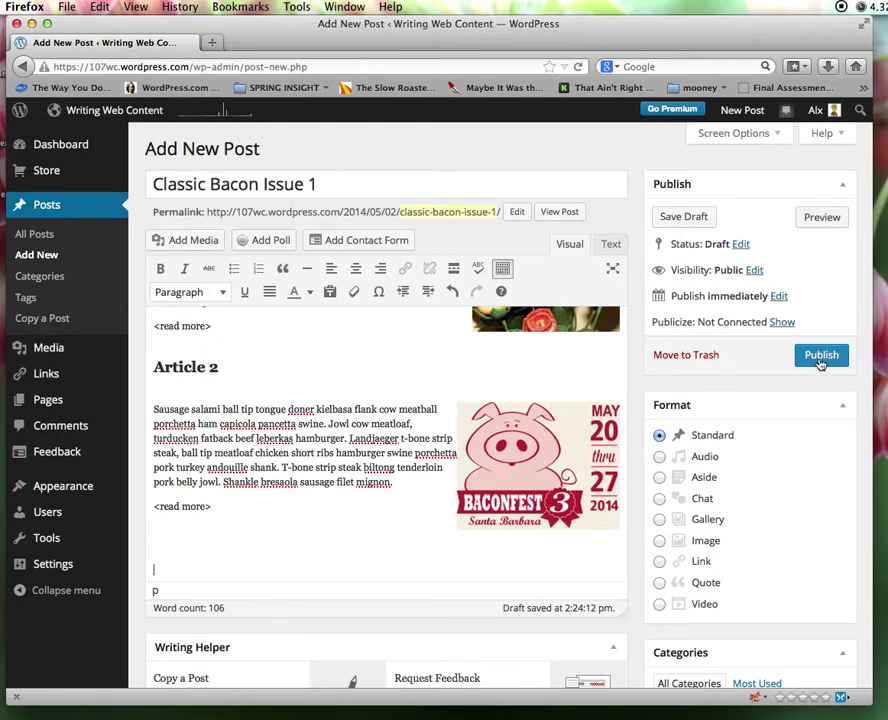
Assign the post to the eNewsletter category.
{"action": "scroll", "coordinate": [820, 363], "scroll_direction": "down", "scroll_amount": 8}
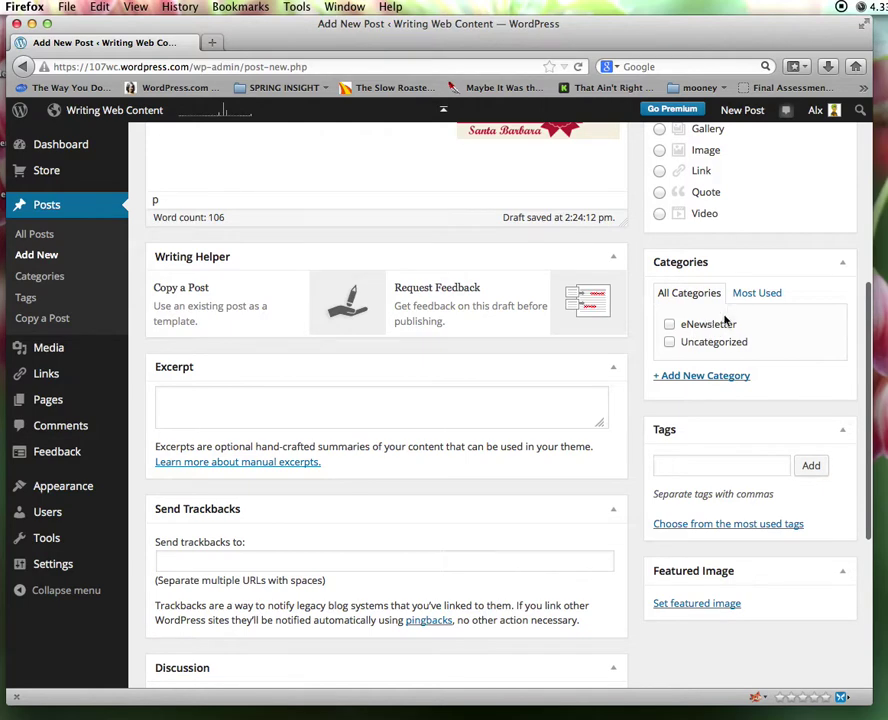
{"action": "left_click", "coordinate": [676, 327]}
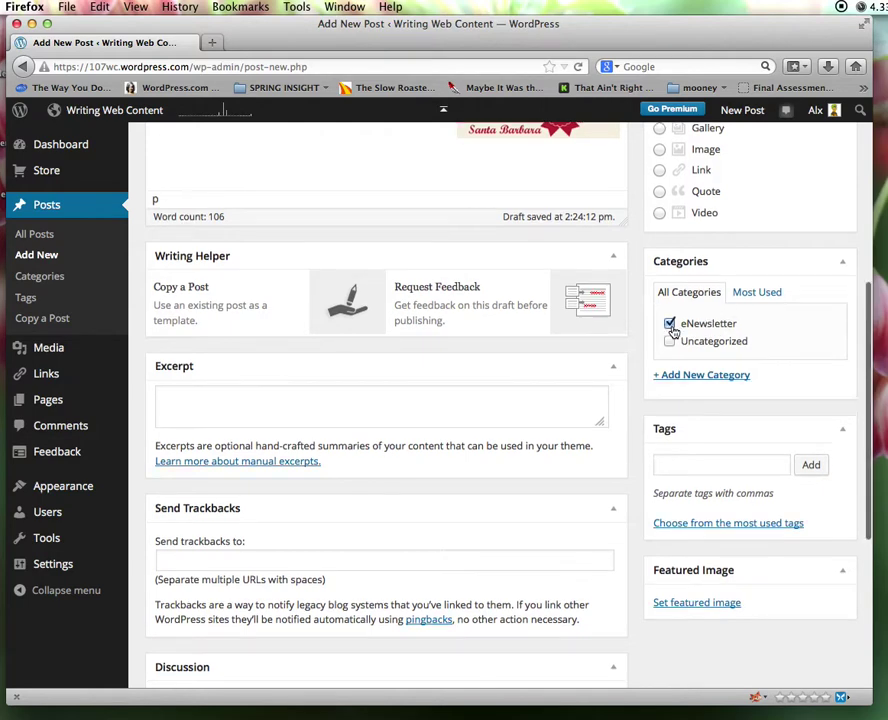
{"action": "scroll", "coordinate": [674, 330], "scroll_direction": "down", "scroll_amount": 4}
{"action": "scroll", "coordinate": [673, 331], "scroll_direction": "down", "scroll_amount": 2}
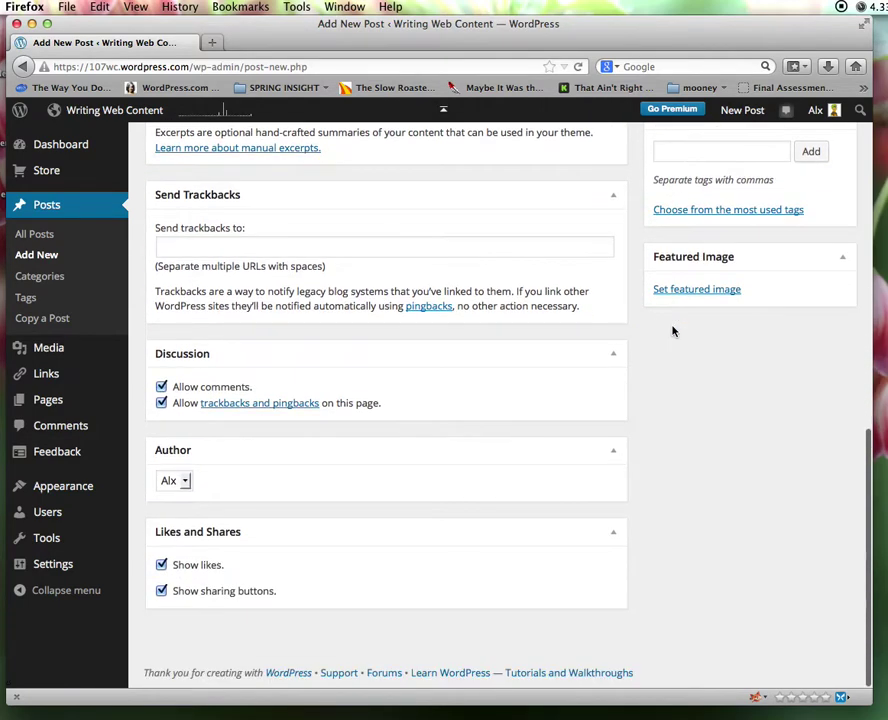
Turn off comments, trackbacks and pingbacks, and the display of likes for the post.
{"action": "left_click", "coordinate": [162, 387]}
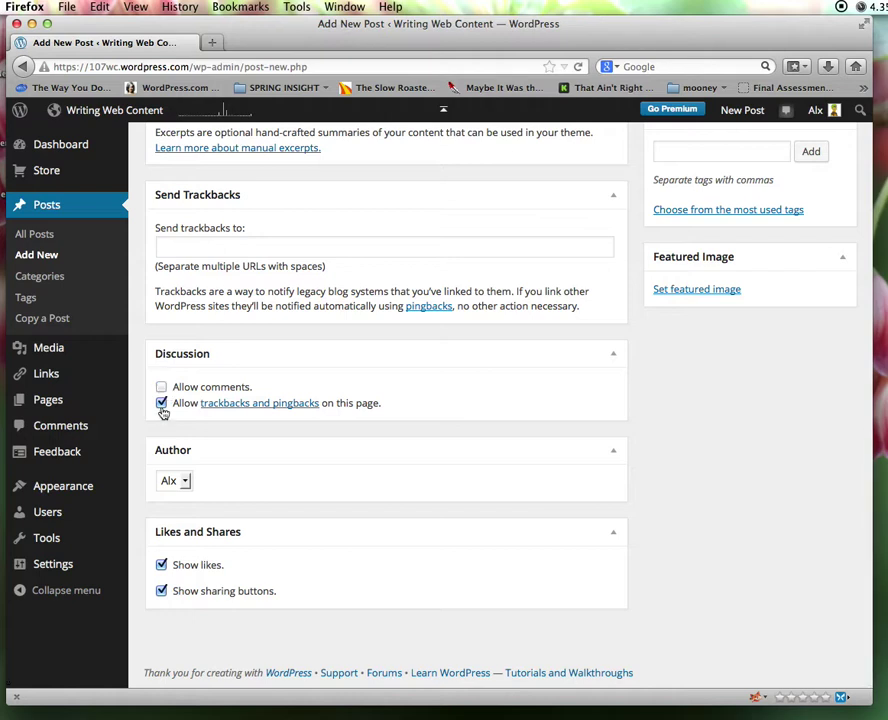
{"action": "left_click", "coordinate": [162, 404]}
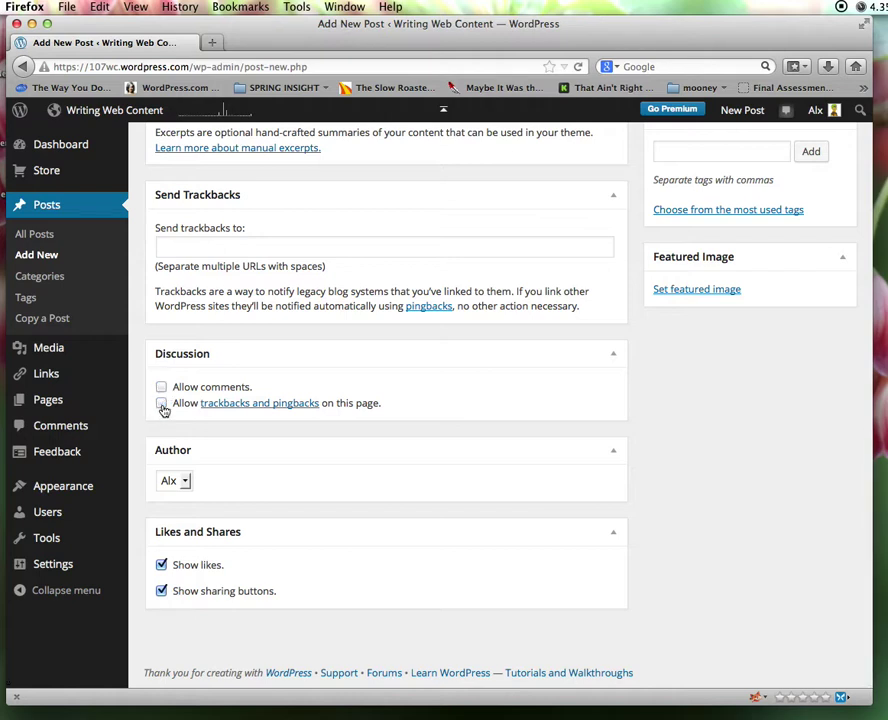
{"action": "left_click", "coordinate": [163, 567]}
Publish the Classic Bacon Issue 1 post, accepting it without reviewing the proofreader's suggestions.
{"action": "scroll", "coordinate": [244, 598], "scroll_direction": "up", "scroll_amount": 8}
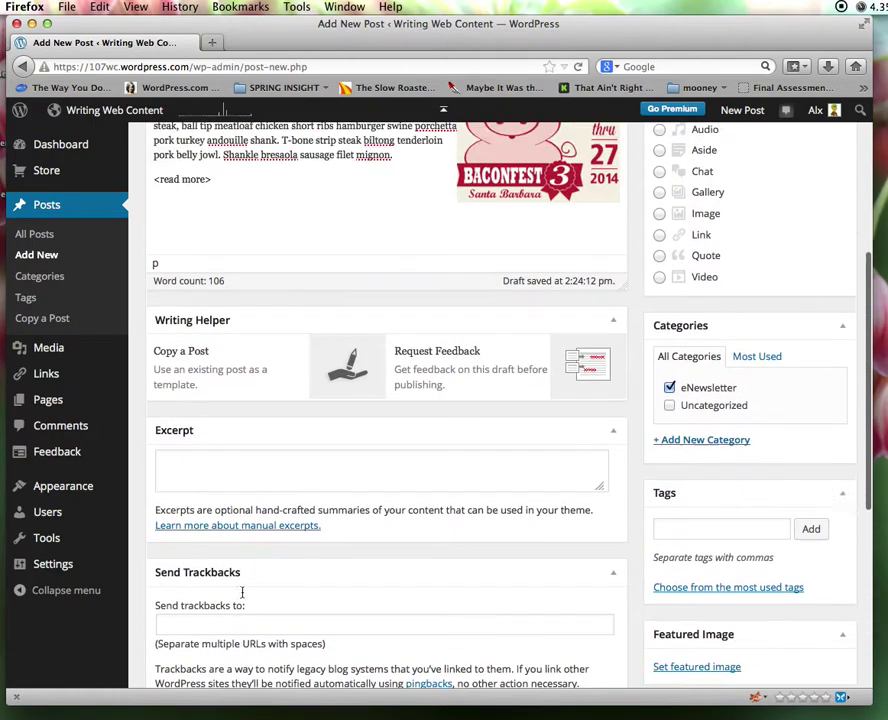
{"action": "scroll", "coordinate": [244, 596], "scroll_direction": "down", "scroll_amount": 4}
{"action": "scroll", "coordinate": [244, 596], "scroll_direction": "down", "scroll_amount": 1}
{"action": "scroll", "coordinate": [242, 595], "scroll_direction": "up", "scroll_amount": 15}
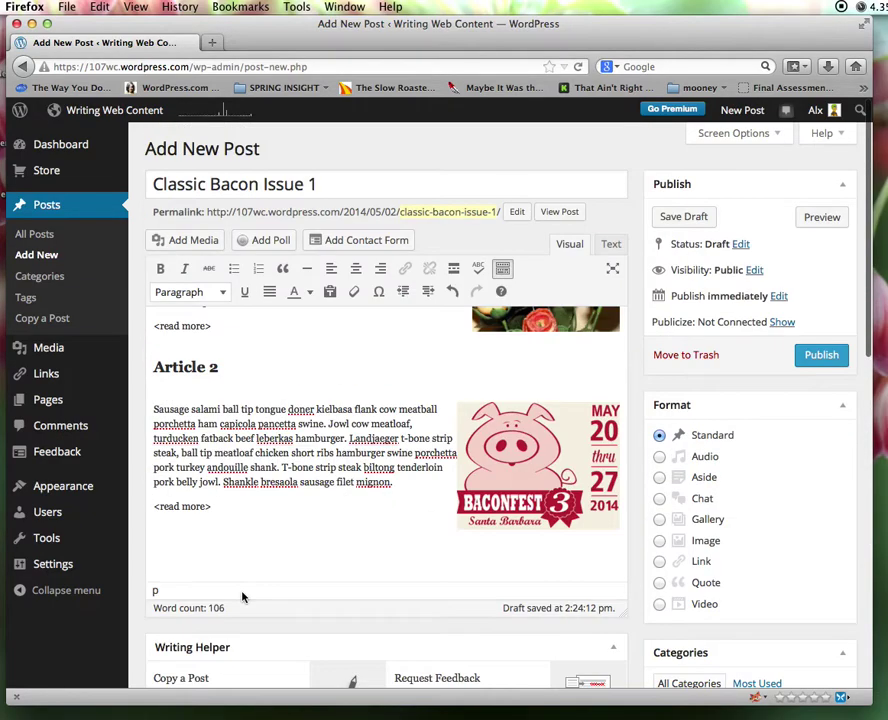
{"action": "left_click", "coordinate": [829, 356]}
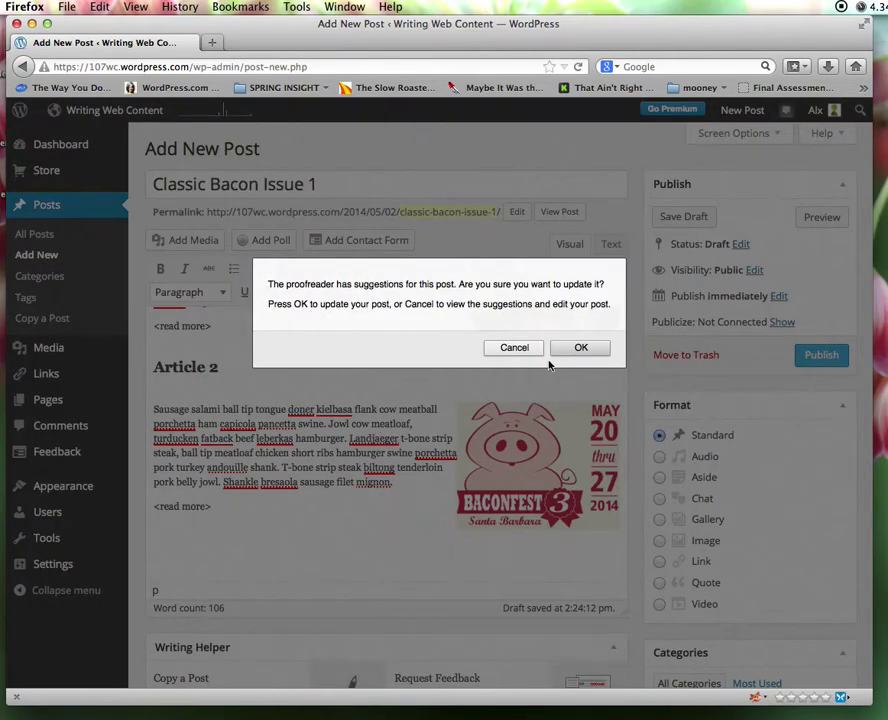
{"action": "left_click", "coordinate": [580, 348]}
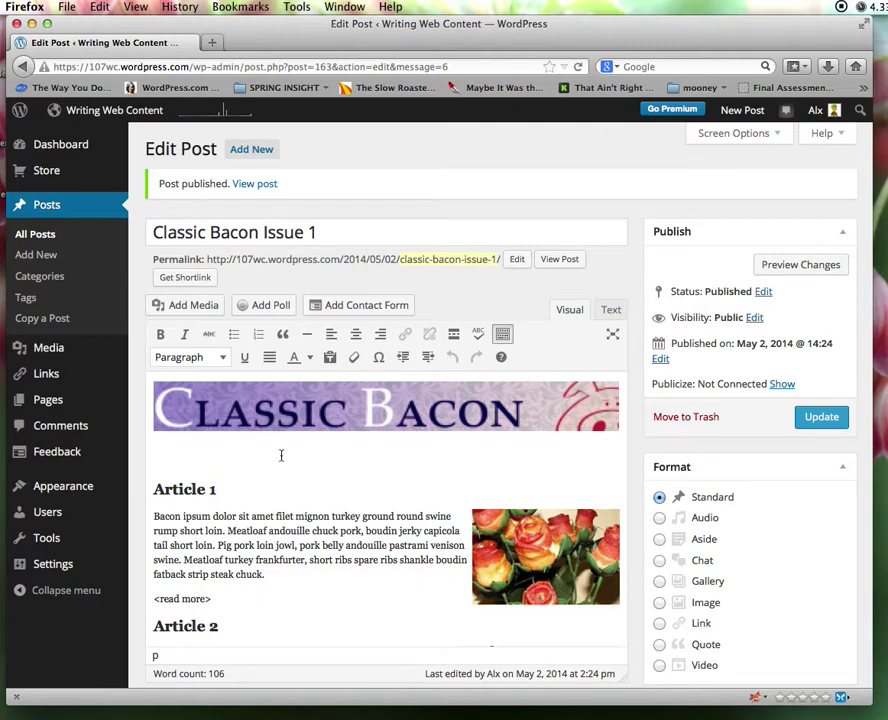
Minimize Firefox, switch to Chrome and view the published Classic Bacon Issue 1 post on the blog's home page.
{"action": "left_click", "coordinate": [31, 23]}
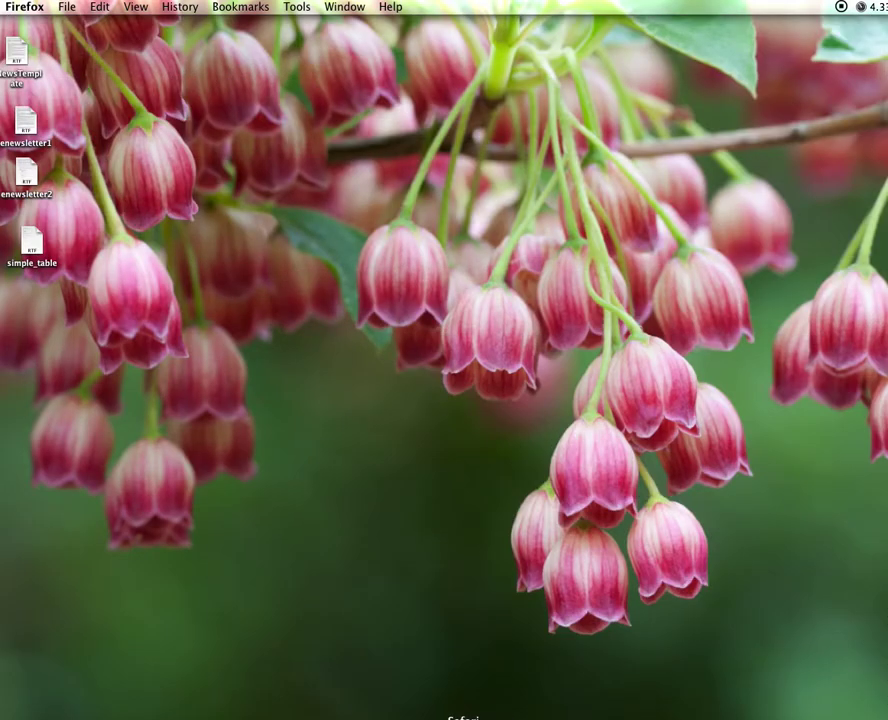
{"action": "left_click", "coordinate": [412, 716]}
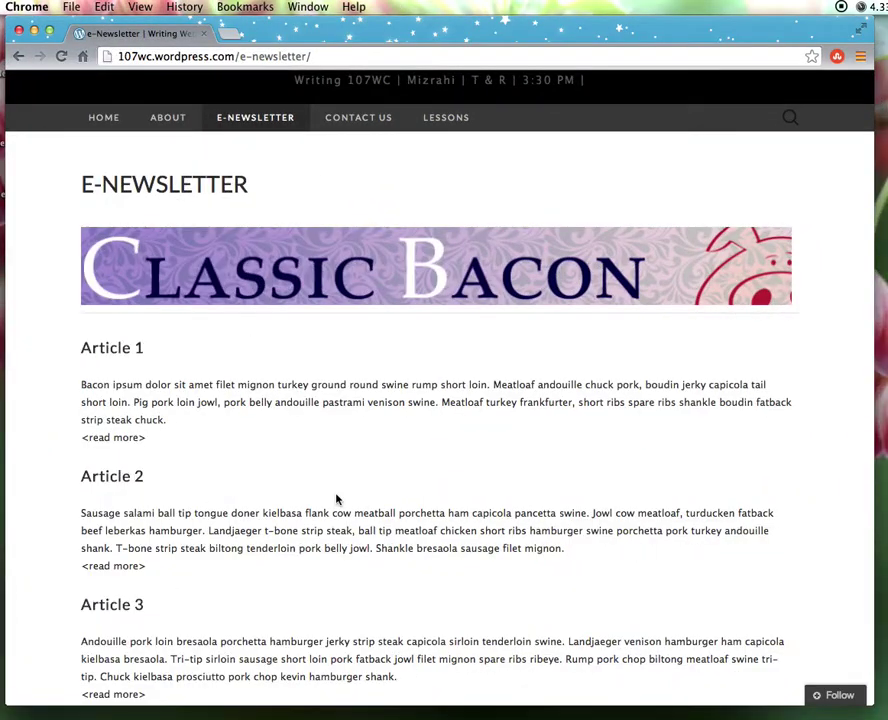
{"action": "left_click", "coordinate": [100, 118]}
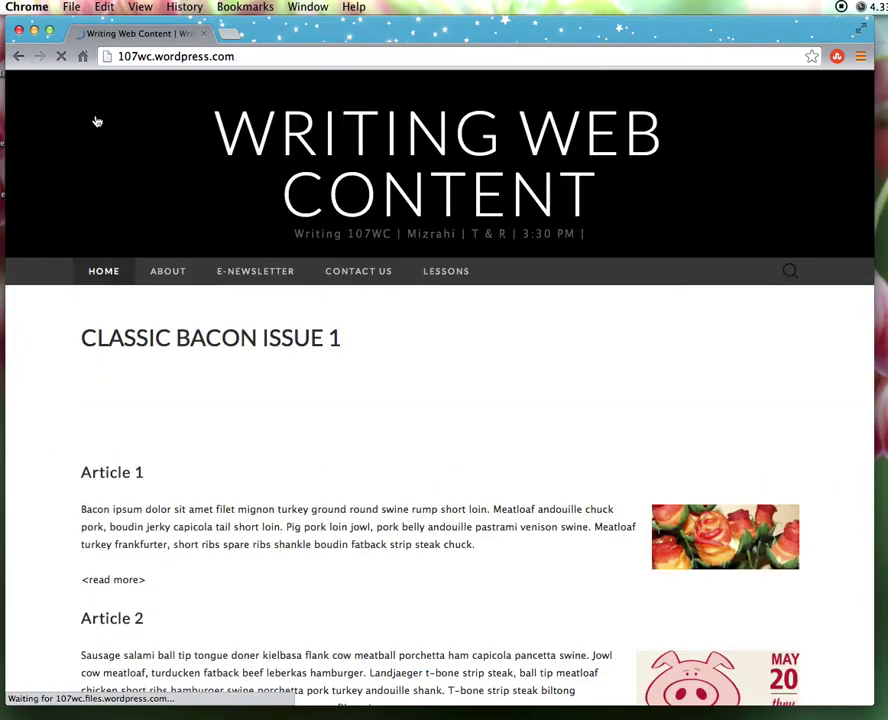
{"action": "scroll", "coordinate": [236, 420], "scroll_direction": "down", "scroll_amount": 1}
{"action": "scroll", "coordinate": [236, 420], "scroll_direction": "down", "scroll_amount": 5}
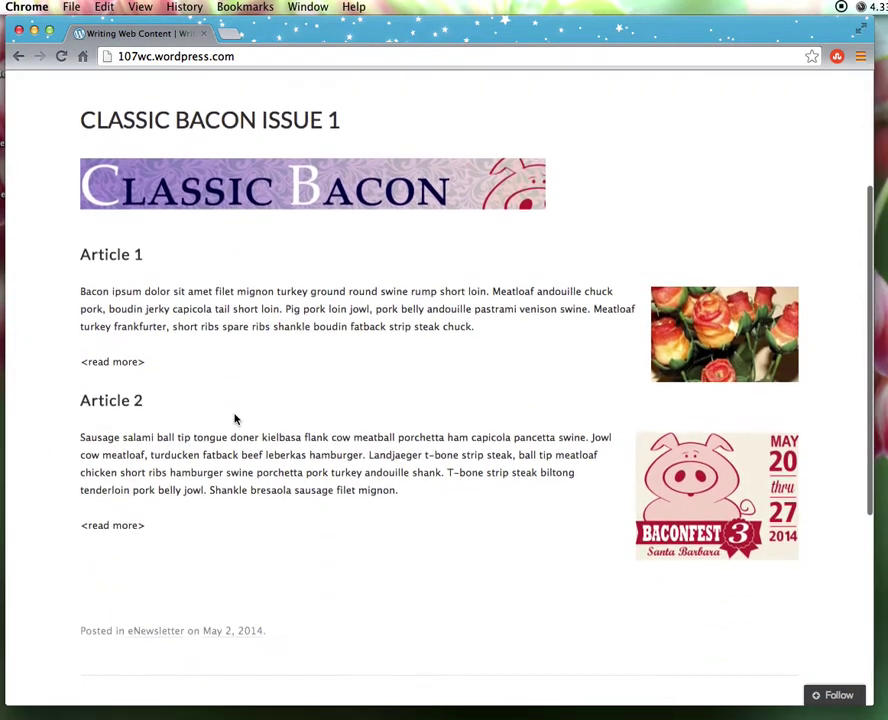
{"action": "scroll", "coordinate": [236, 420], "scroll_direction": "up", "scroll_amount": 1}
{"action": "scroll", "coordinate": [235, 419], "scroll_direction": "down", "scroll_amount": 1}
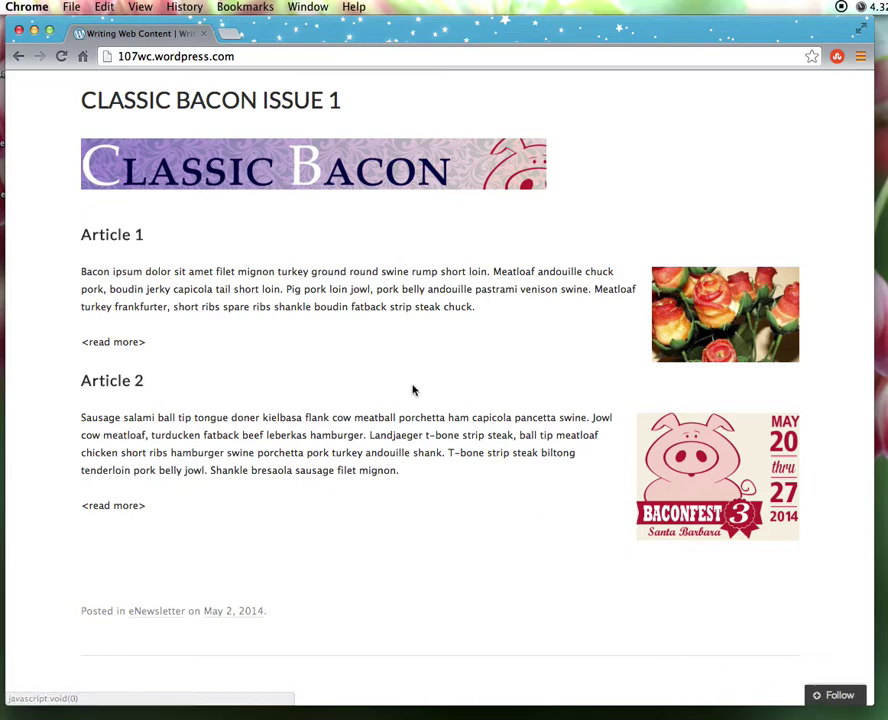
Subscribe to the blog through the Follow Blog via Email form at the page's end, using the subscriber's e-mail address.
{"action": "scroll", "coordinate": [412, 391], "scroll_direction": "down", "scroll_amount": 5}
{"action": "scroll", "coordinate": [412, 390], "scroll_direction": "down", "scroll_amount": 2}
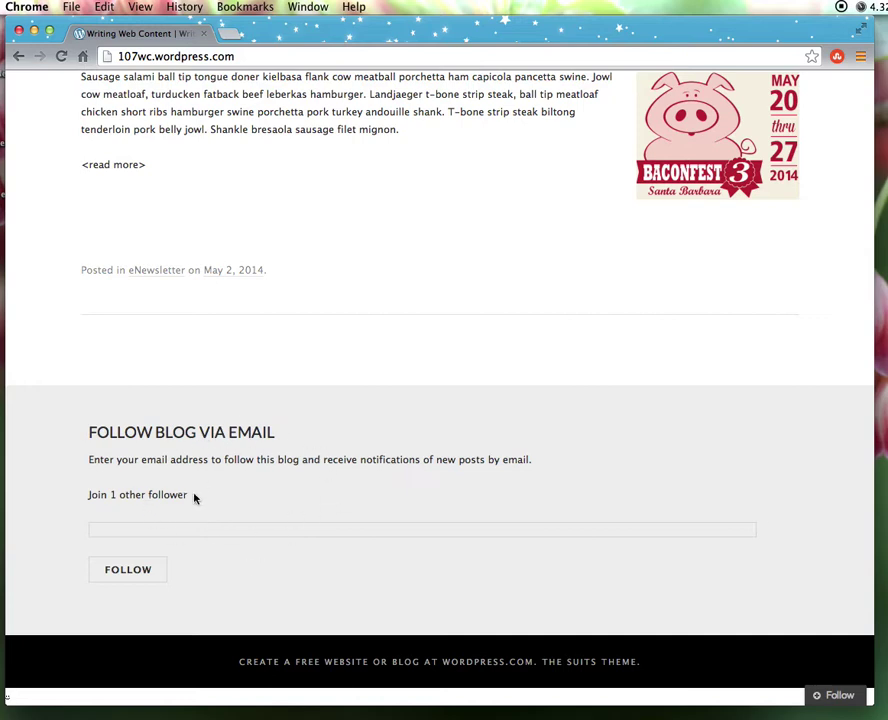
{"action": "left_click", "coordinate": [215, 531]}
{"action": "type", "text": "alxsa"}
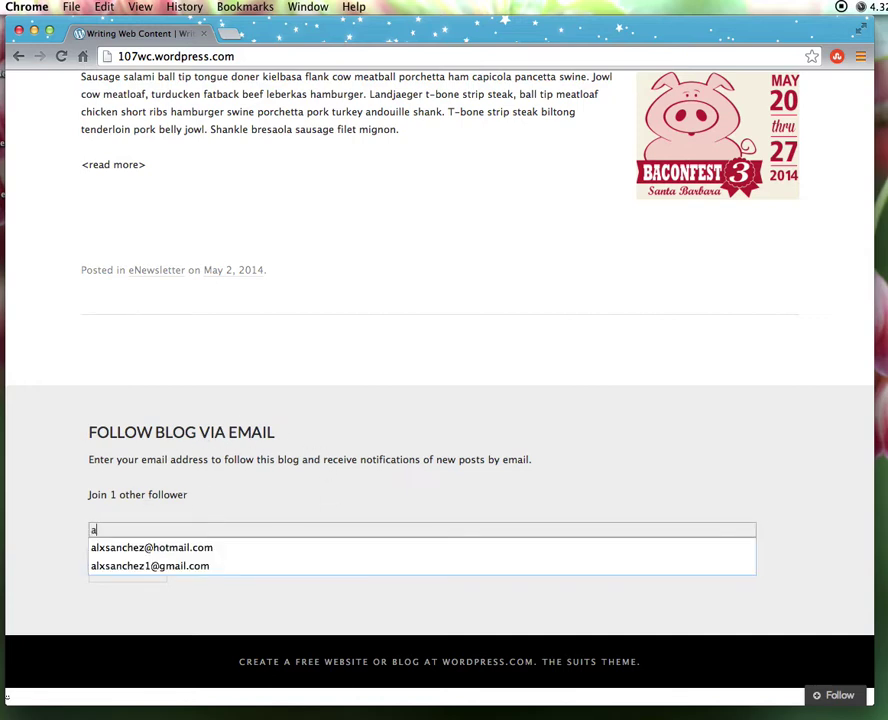
{"action": "left_click", "coordinate": [207, 556]}
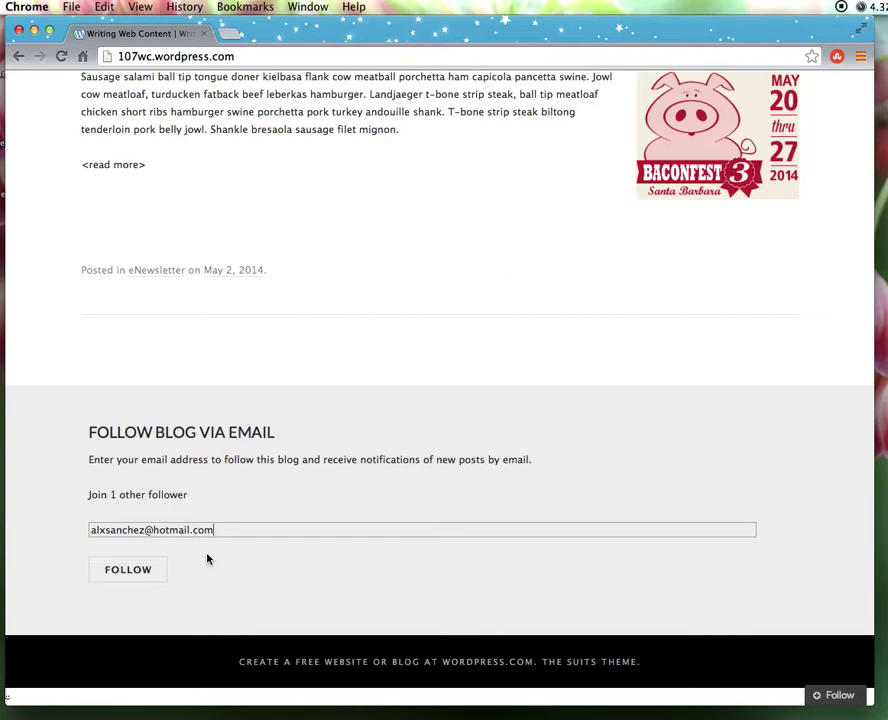
{"action": "left_click", "coordinate": [133, 570]}
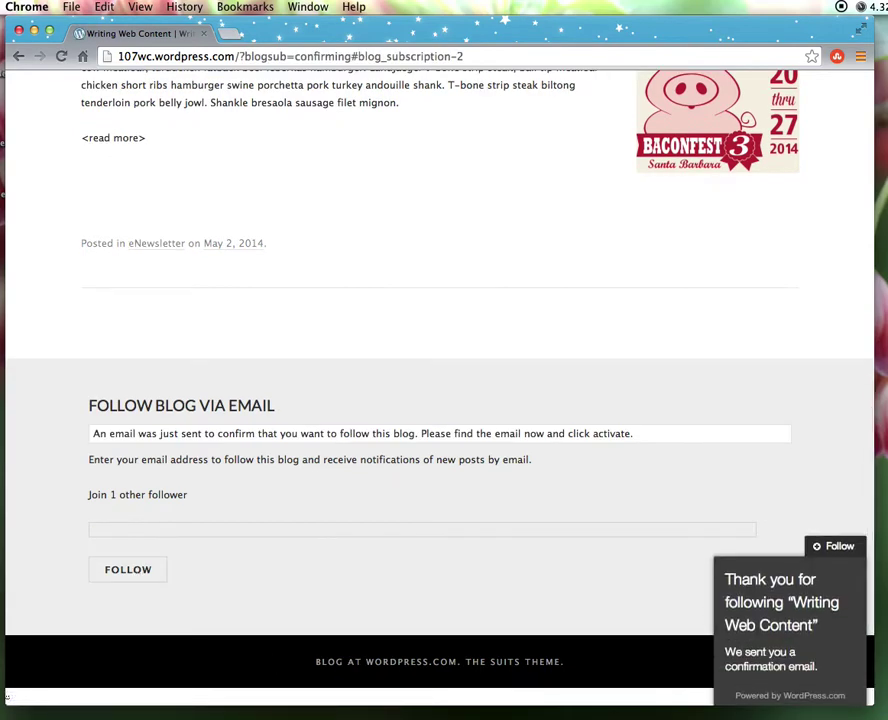
Open outlook.com in a new browser tab and sign in to the mailbox with the subscriber's e-mail account.
{"action": "left_click", "coordinate": [229, 35]}
{"action": "type", "text": "outlook.com"}
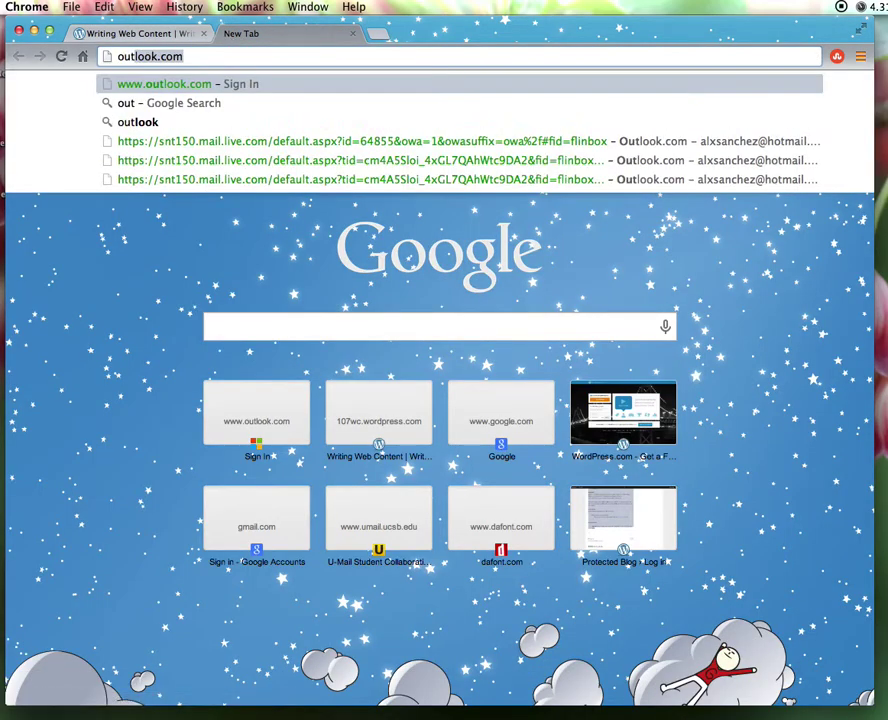
{"action": "key", "text": "Return"}
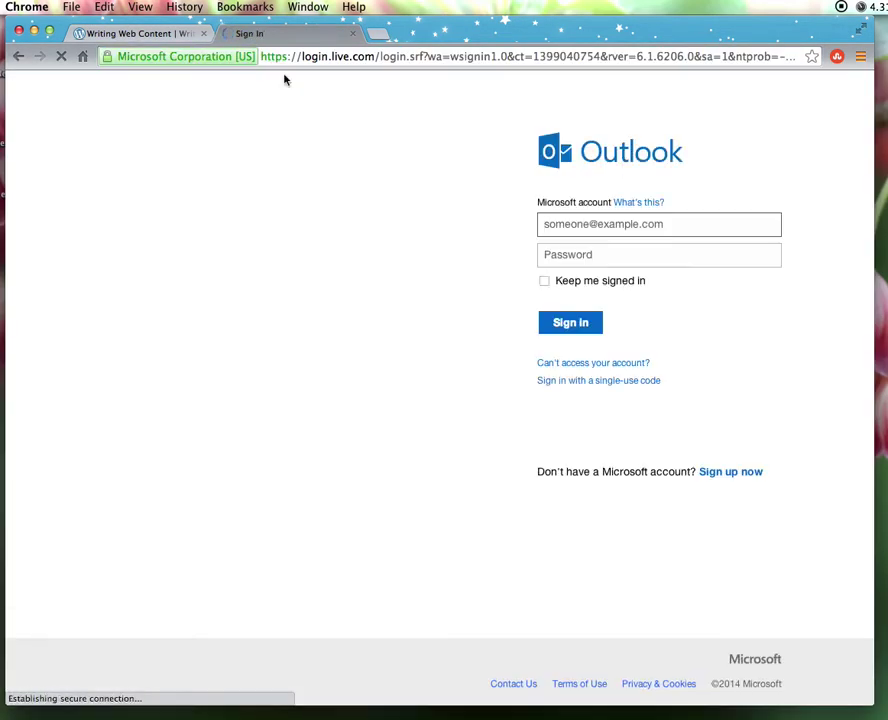
{"action": "type", "text": "al"}
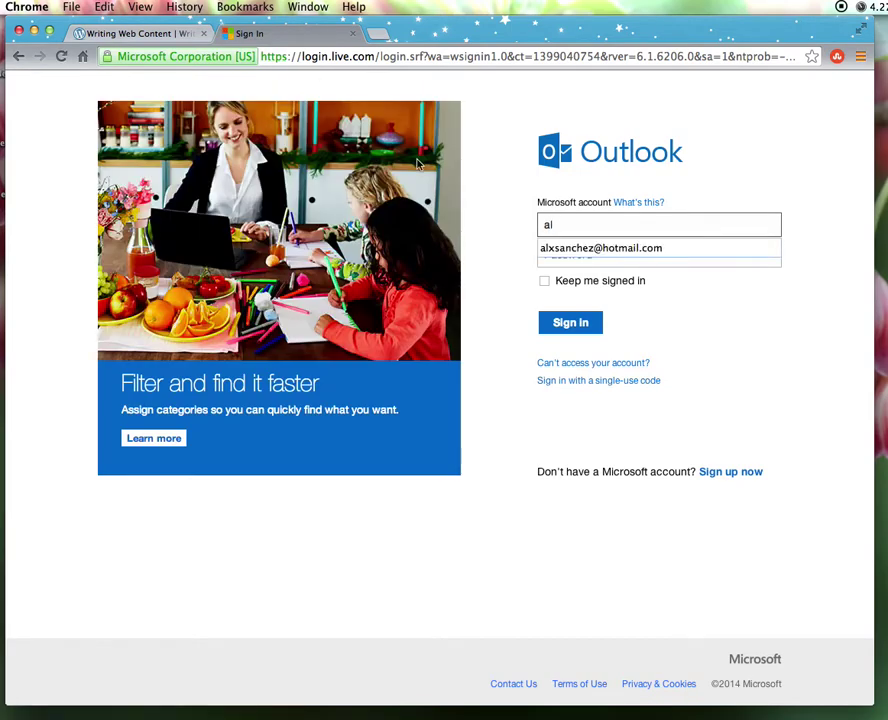
{"action": "left_click", "coordinate": [580, 254]}
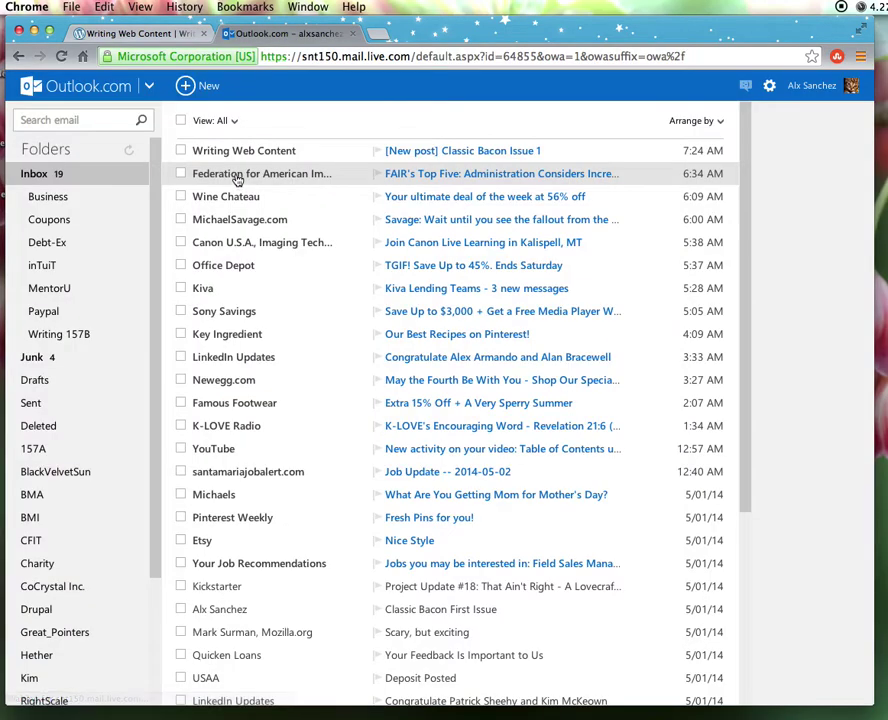
Open the "[New post] Classic Bacon Issue 1" e-mail, widen the browser window and examine the newsletter's images and article layout.
{"action": "left_click", "coordinate": [510, 152]}
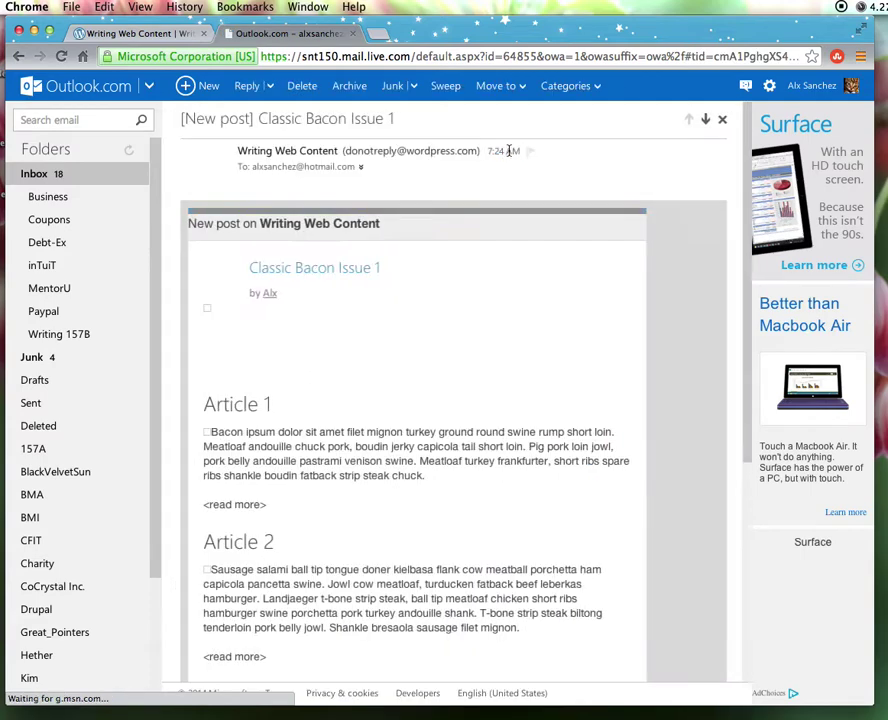
{"action": "scroll", "coordinate": [501, 268], "scroll_direction": "down", "scroll_amount": 3}
{"action": "scroll", "coordinate": [501, 270], "scroll_direction": "down", "scroll_amount": 5}
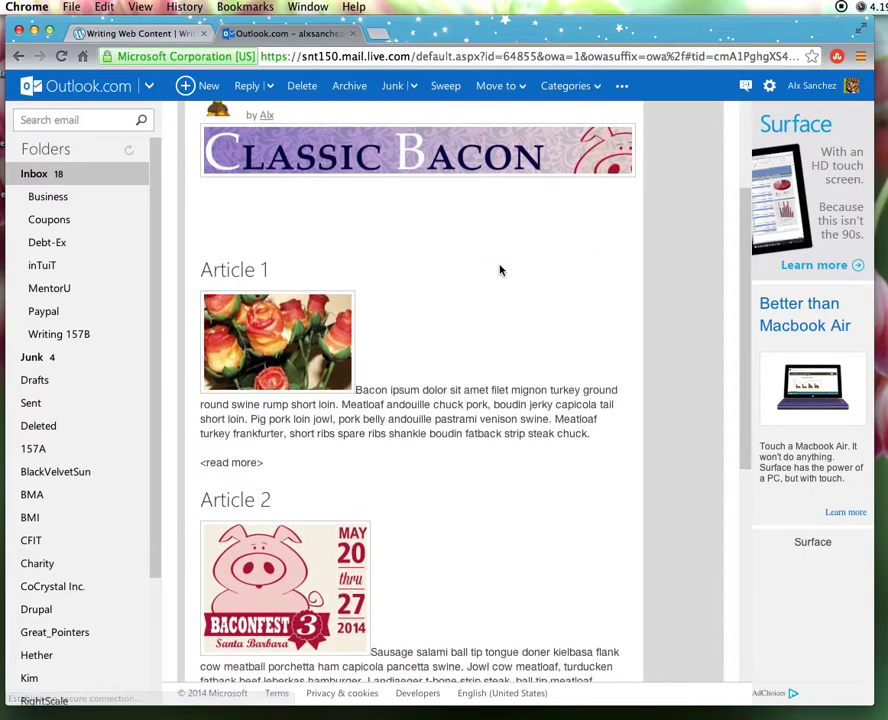
{"action": "scroll", "coordinate": [502, 270], "scroll_direction": "up", "scroll_amount": 5}
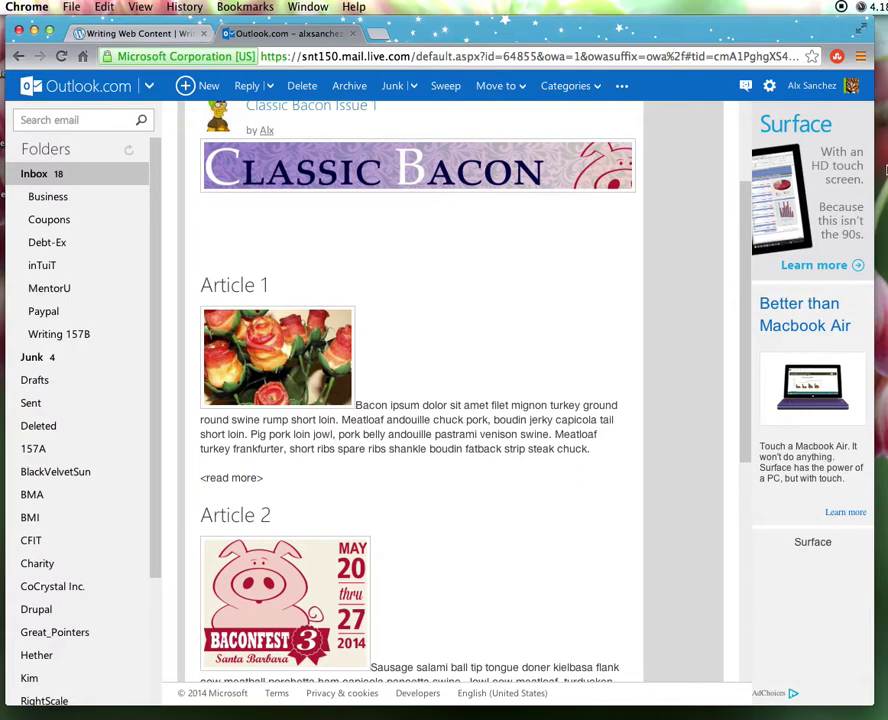
{"action": "left_click_drag", "start_coordinate": [874, 177], "coordinate": [887, 177]}
{"action": "scroll", "coordinate": [744, 216], "scroll_direction": "up", "scroll_amount": 4}
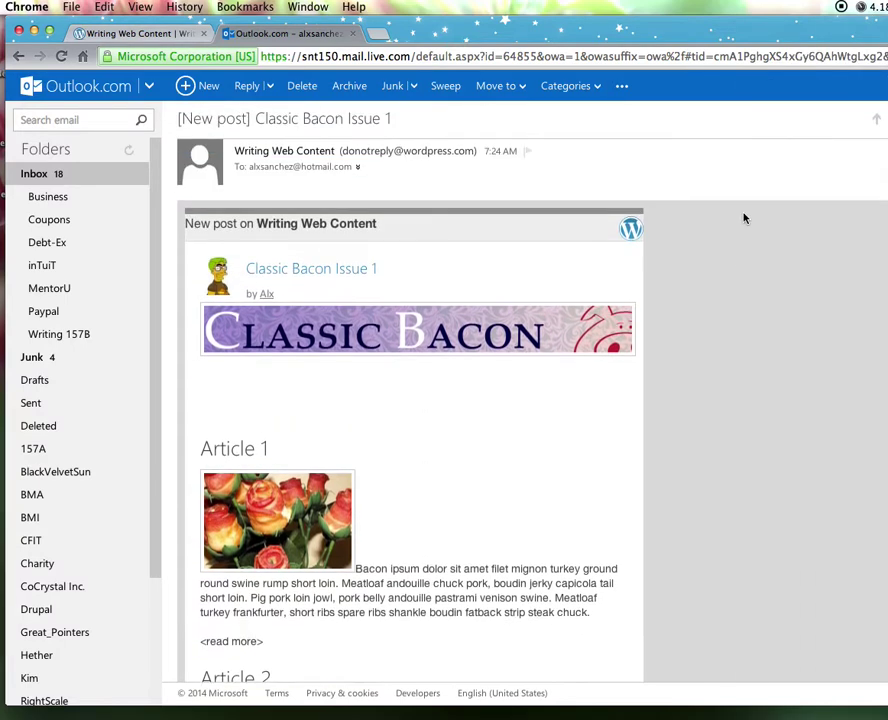
{"action": "scroll", "coordinate": [556, 292], "scroll_direction": "down", "scroll_amount": 1}
{"action": "scroll", "coordinate": [556, 292], "scroll_direction": "down", "scroll_amount": 6}
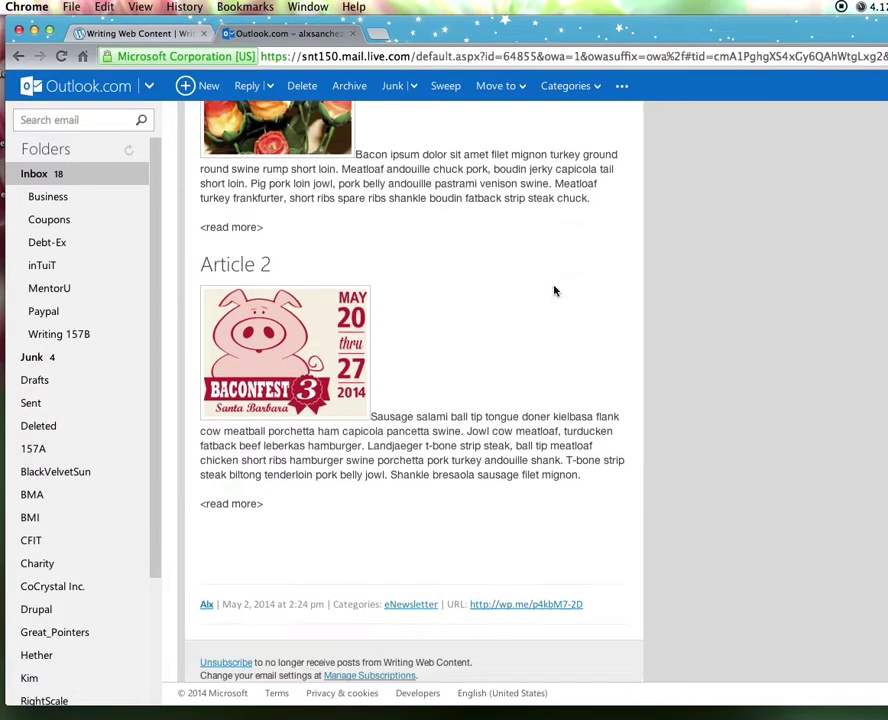